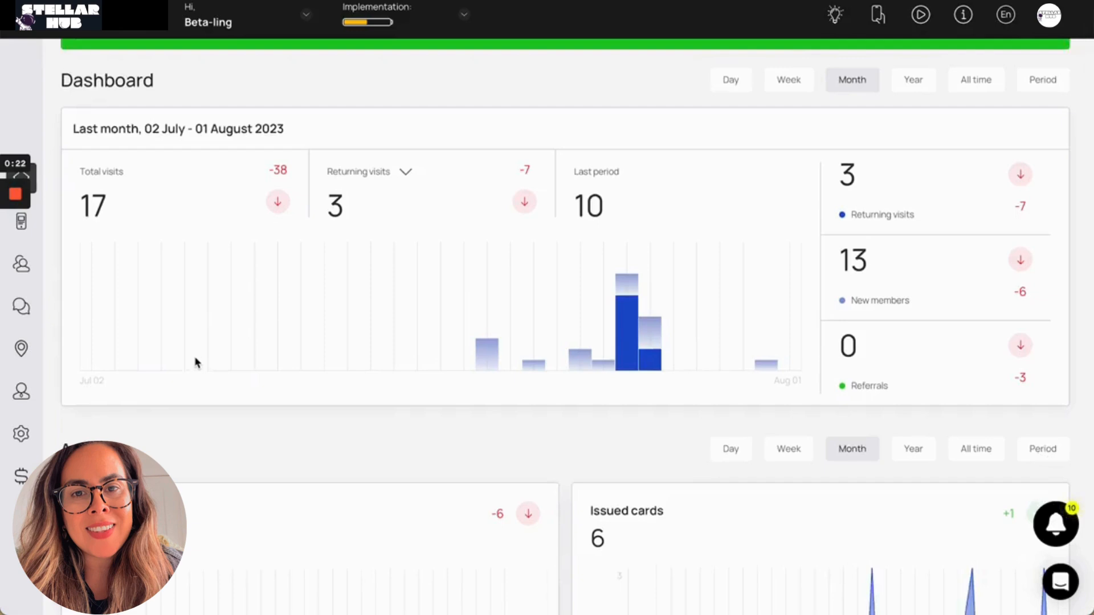
Open the loyalty cards section and start creating a new card from the template library
{"action": "scroll", "coordinate": [196, 362], "scroll_direction": "down", "scroll_amount": 3}
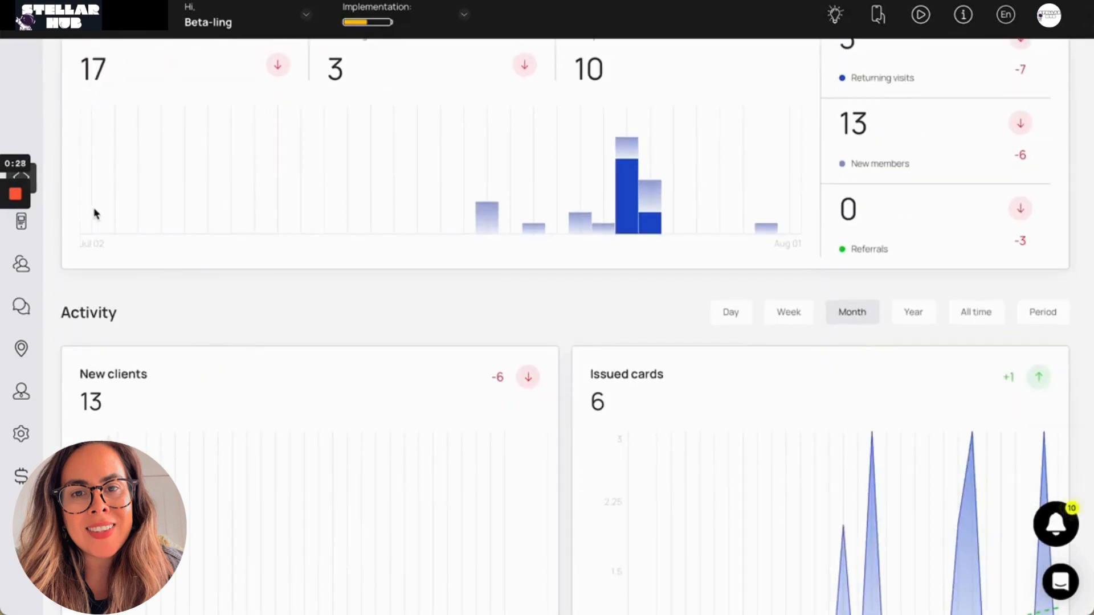
{"action": "left_click", "coordinate": [23, 221]}
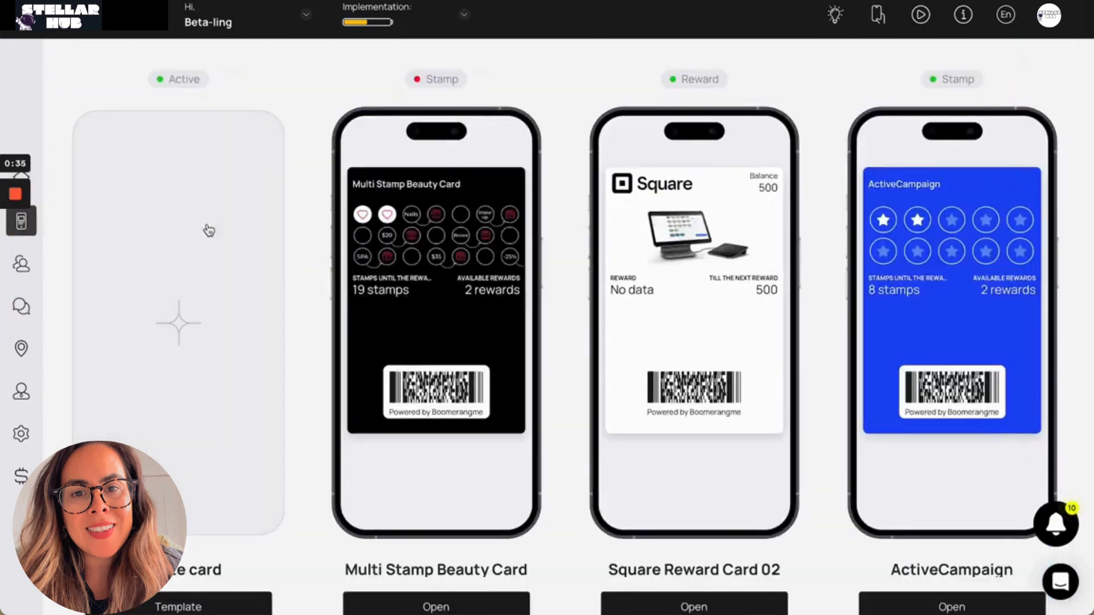
{"action": "left_click", "coordinate": [197, 244]}
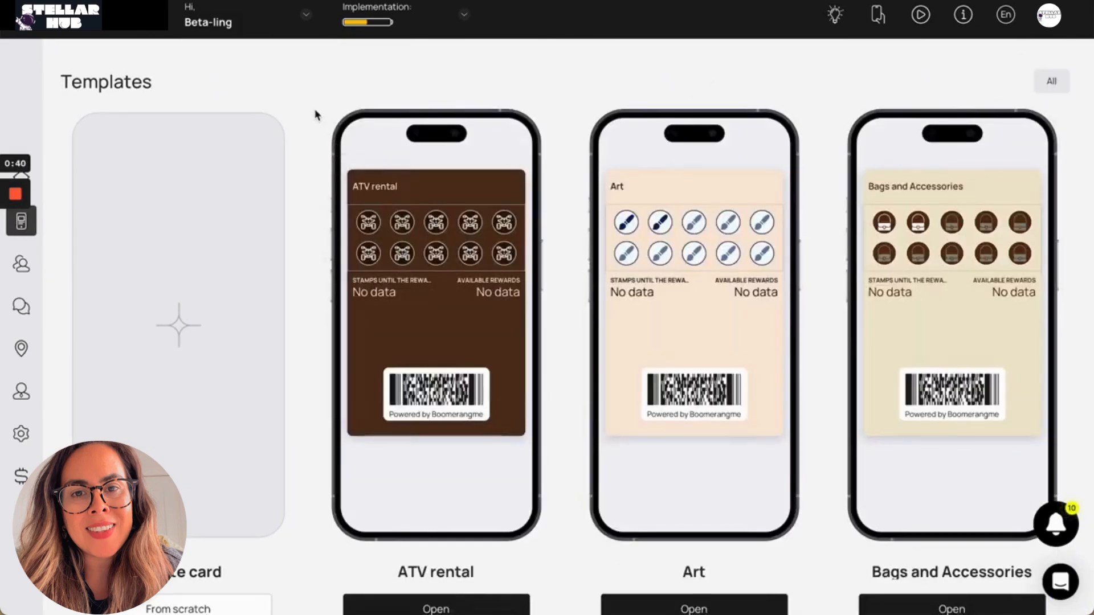
Browse the card templates and open the Bar template for editing
{"action": "scroll", "coordinate": [317, 115], "scroll_direction": "down", "scroll_amount": 2}
{"action": "scroll", "coordinate": [315, 114], "scroll_direction": "down", "scroll_amount": 10}
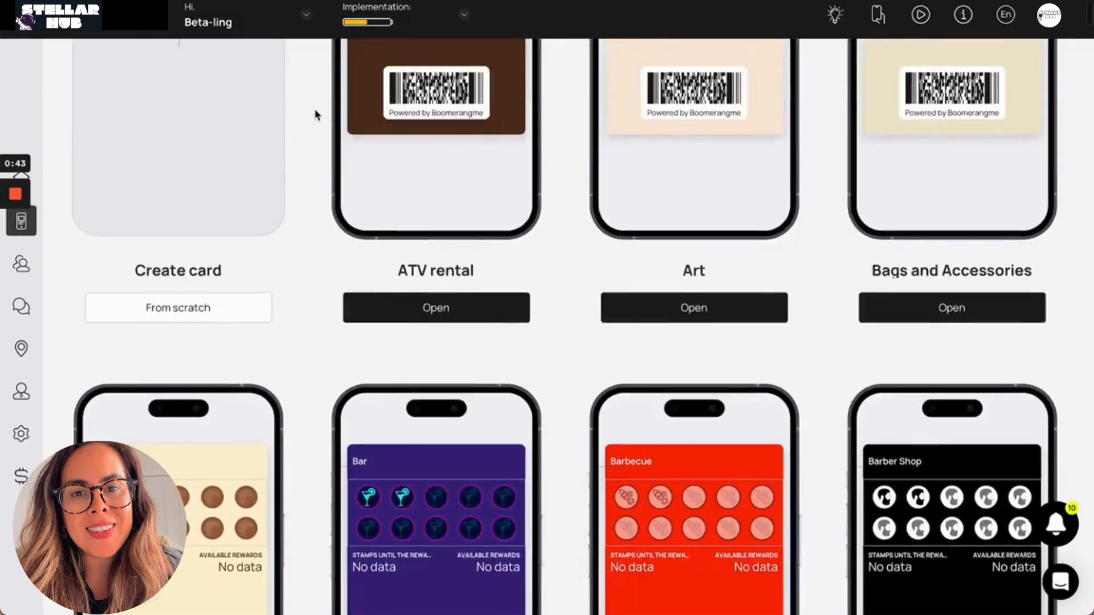
{"action": "scroll", "coordinate": [303, 198], "scroll_direction": "down", "scroll_amount": 3}
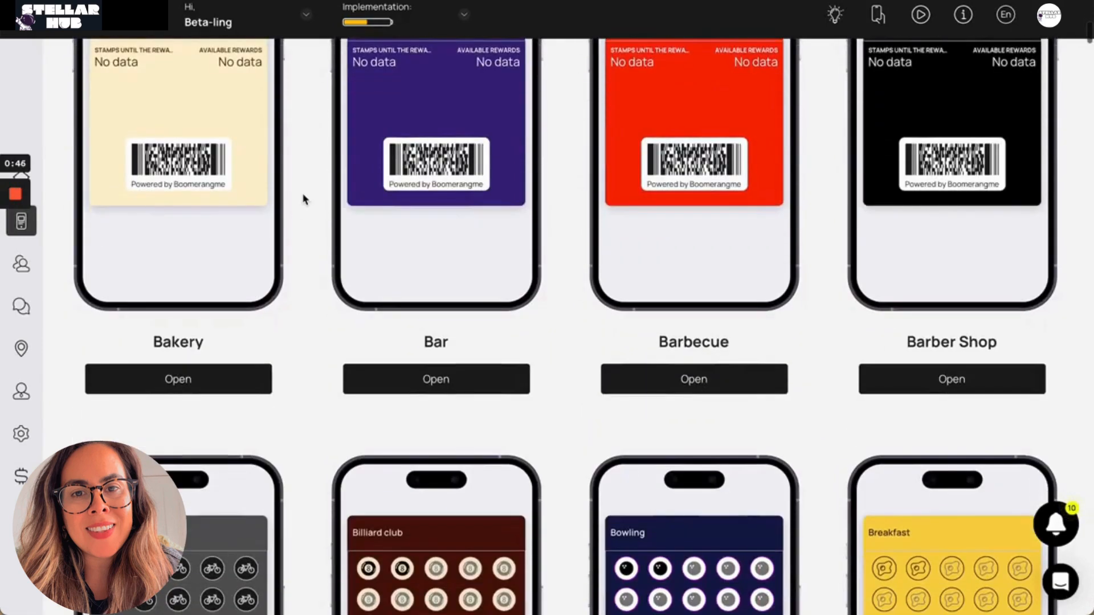
{"action": "scroll", "coordinate": [303, 199], "scroll_direction": "down", "scroll_amount": 8}
{"action": "scroll", "coordinate": [303, 199], "scroll_direction": "up", "scroll_amount": 1}
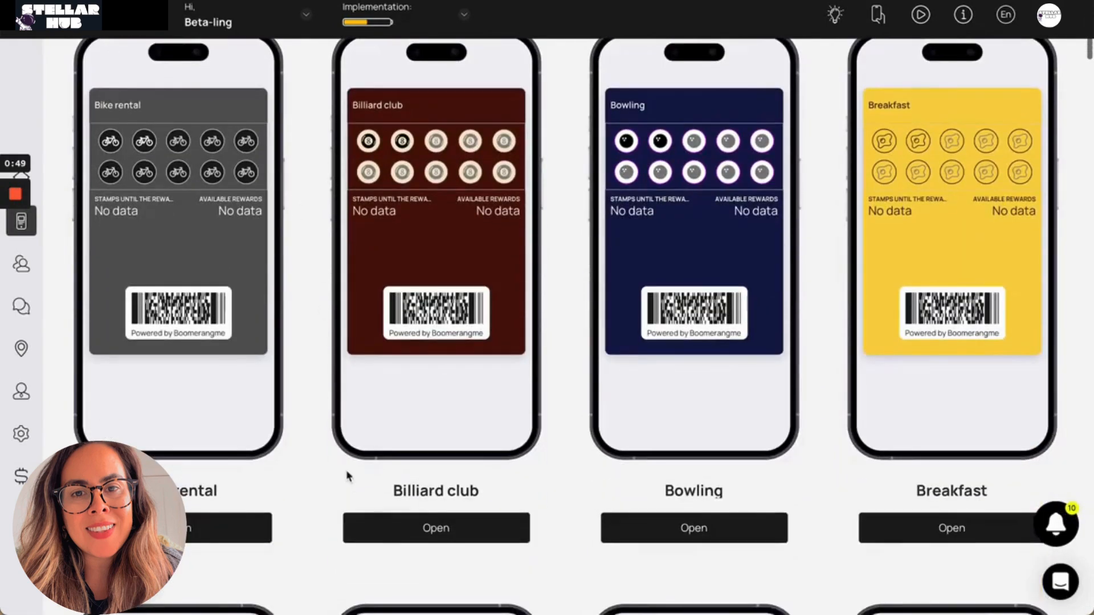
{"action": "scroll", "coordinate": [349, 474], "scroll_direction": "up", "scroll_amount": 8}
{"action": "left_click", "coordinate": [464, 260]}
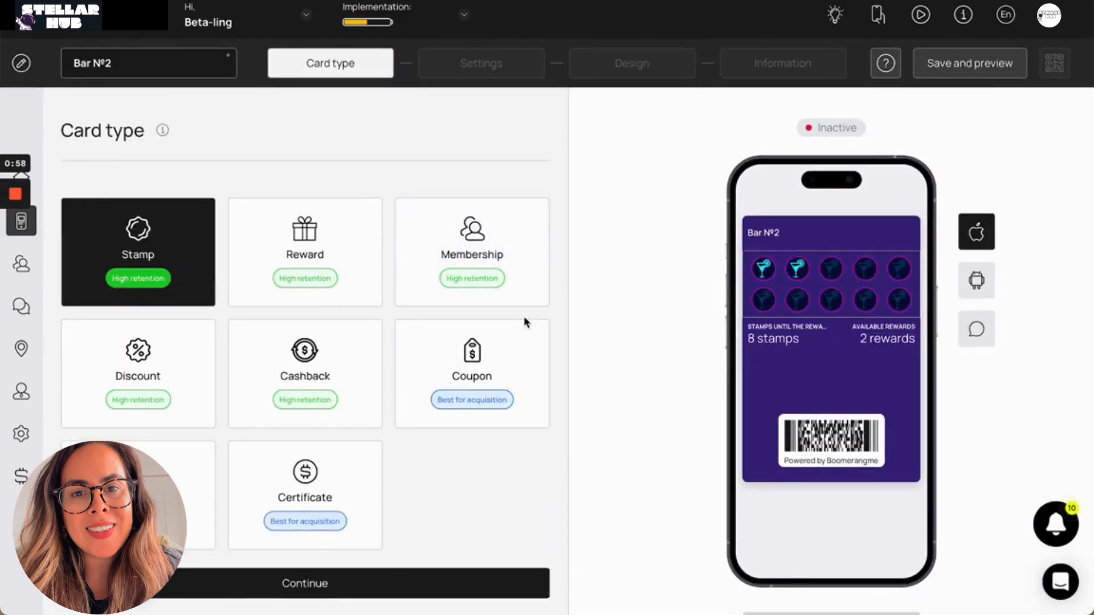
Preview the Reward, Membership, Discount, Cashback, Coupon, Multipass and Certificate card types on the Bar card
{"action": "scroll", "coordinate": [425, 263], "scroll_direction": "down", "scroll_amount": 2}
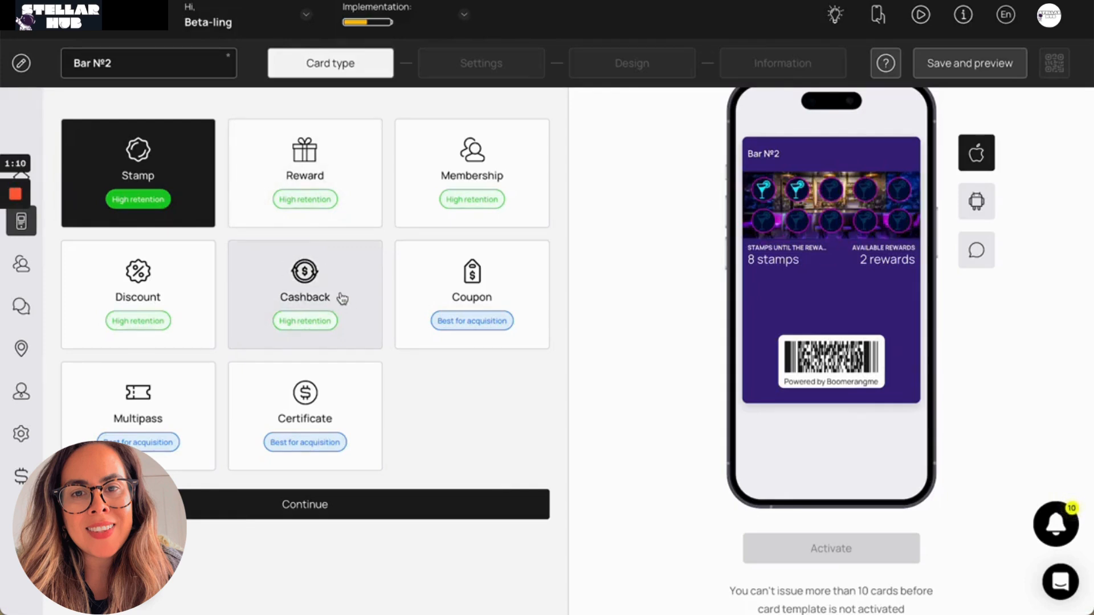
{"action": "scroll", "coordinate": [454, 313], "scroll_direction": "down", "scroll_amount": 1}
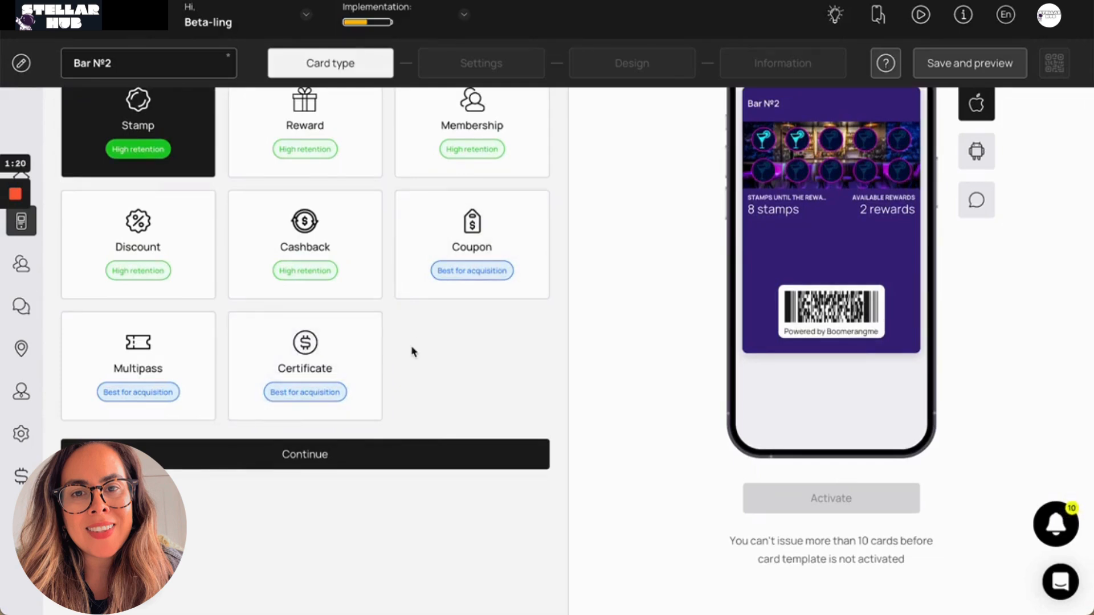
{"action": "scroll", "coordinate": [411, 351], "scroll_direction": "up", "scroll_amount": 1}
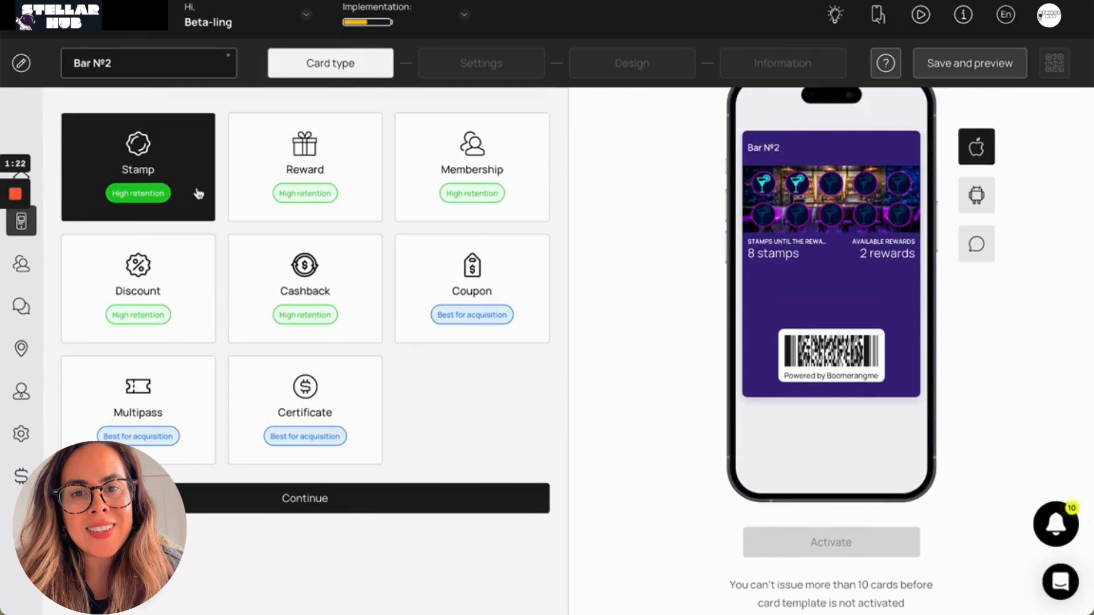
{"action": "scroll", "coordinate": [137, 215], "scroll_direction": "up", "scroll_amount": 1}
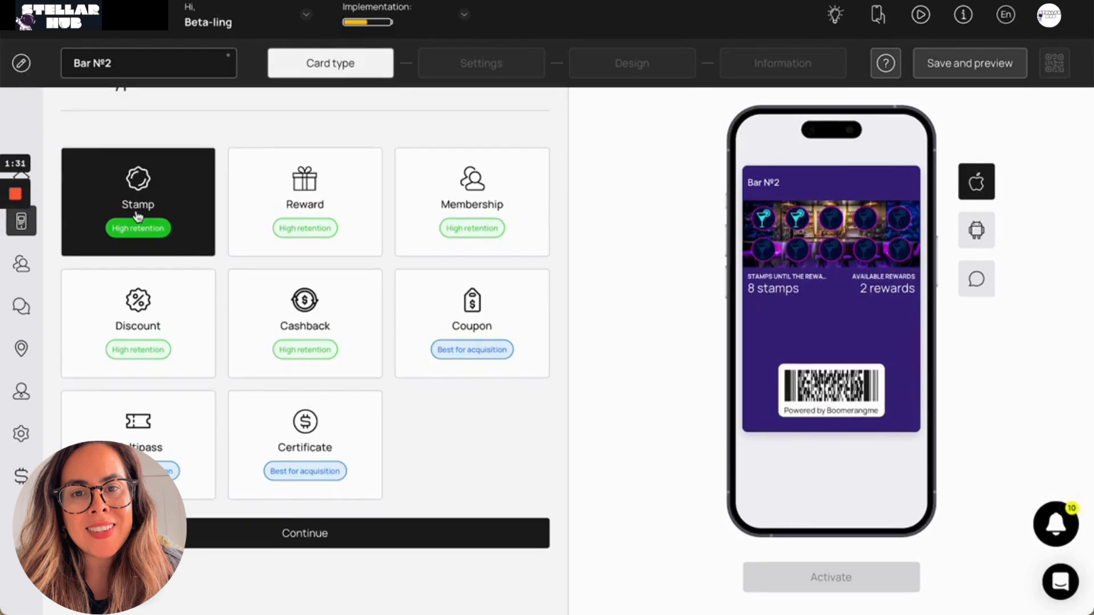
{"action": "left_click", "coordinate": [312, 195]}
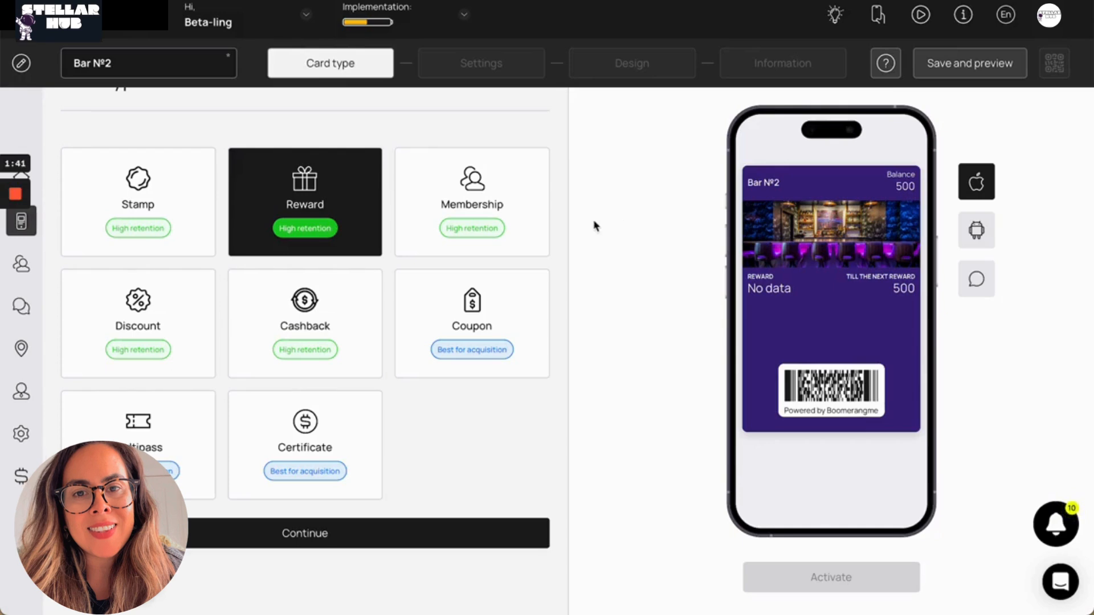
{"action": "left_click", "coordinate": [471, 223]}
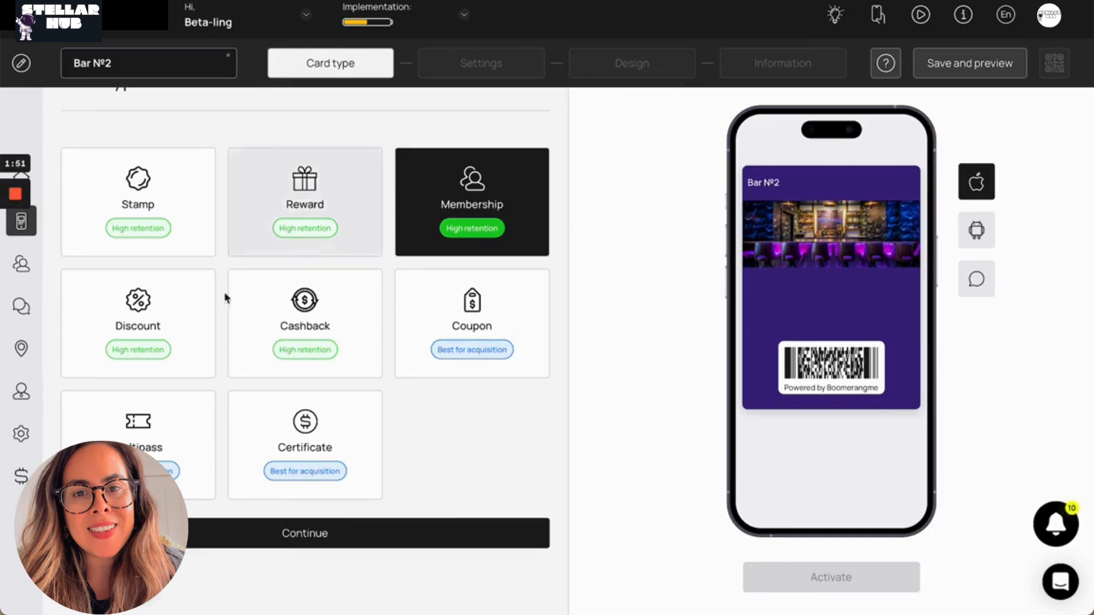
{"action": "left_click", "coordinate": [145, 315]}
{"action": "scroll", "coordinate": [188, 274], "scroll_direction": "down", "scroll_amount": 1}
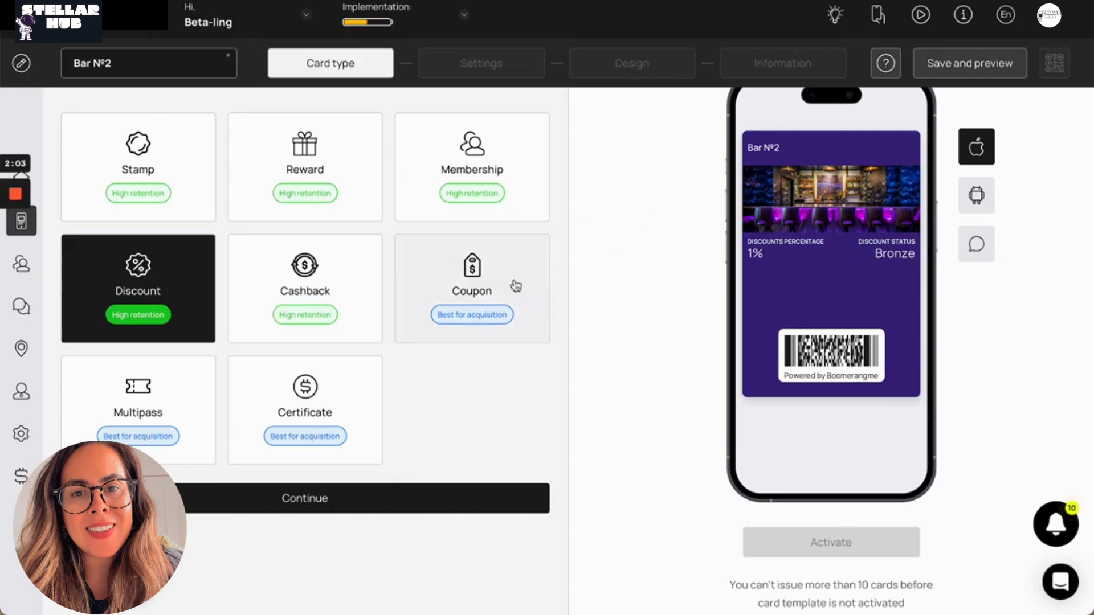
{"action": "left_click", "coordinate": [304, 273]}
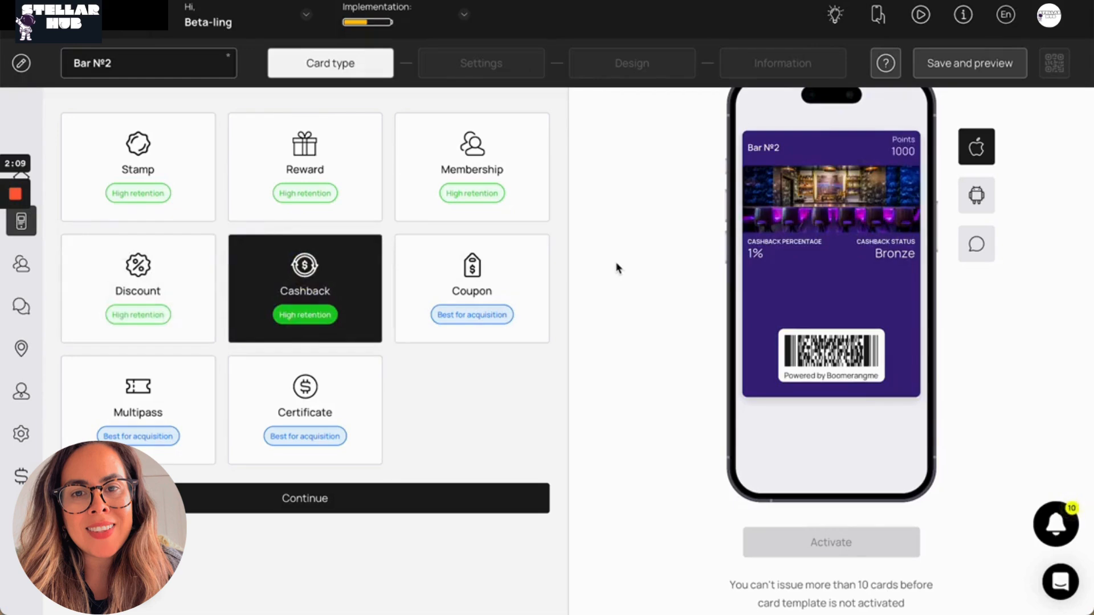
{"action": "left_click", "coordinate": [483, 312]}
{"action": "scroll", "coordinate": [548, 283], "scroll_direction": "down", "scroll_amount": 1}
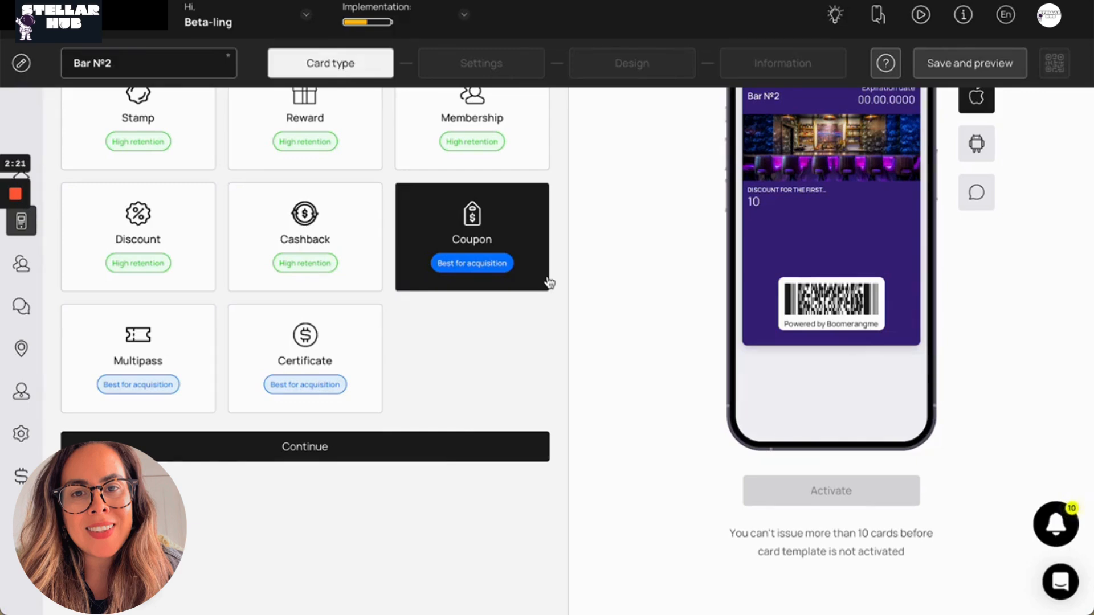
{"action": "left_click", "coordinate": [178, 377]}
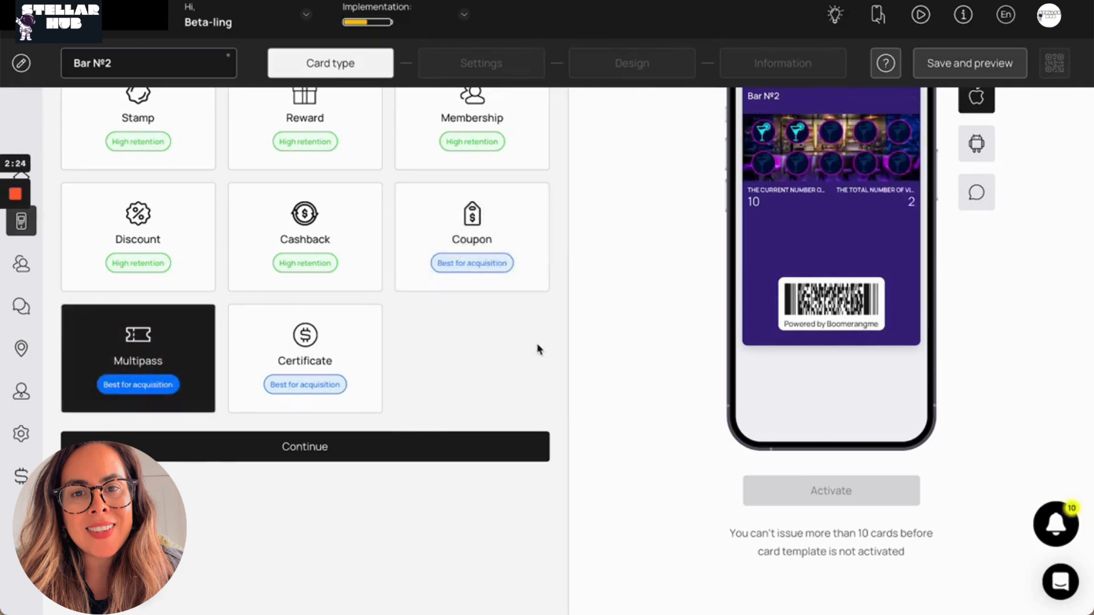
{"action": "left_click", "coordinate": [366, 356]}
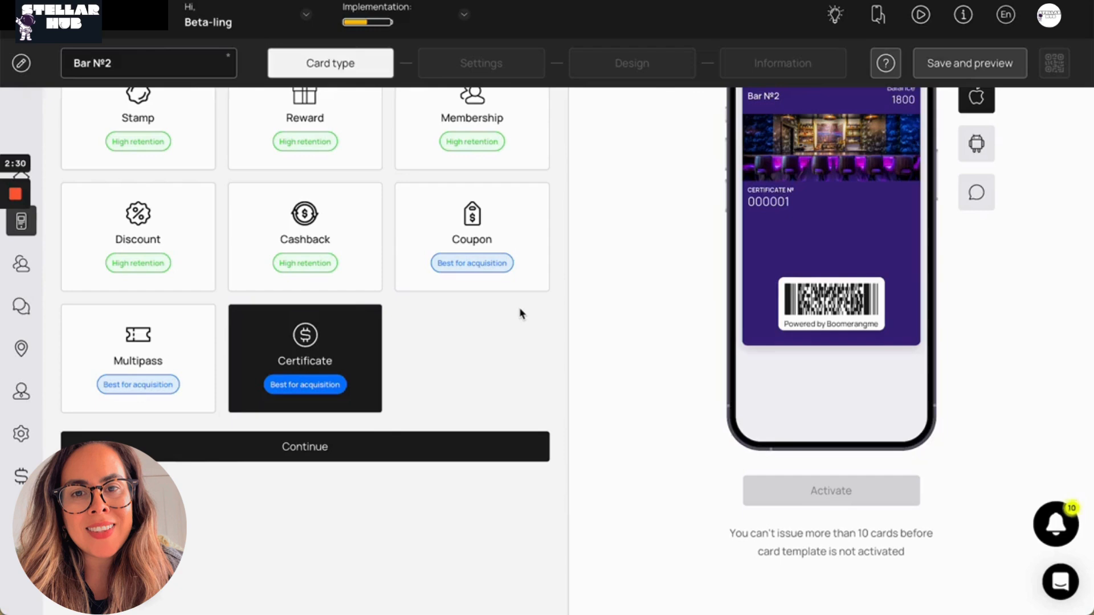
Choose Stamp as the card type and continue to the card's settings
{"action": "scroll", "coordinate": [370, 256], "scroll_direction": "up", "scroll_amount": 2}
{"action": "left_click", "coordinate": [139, 182]}
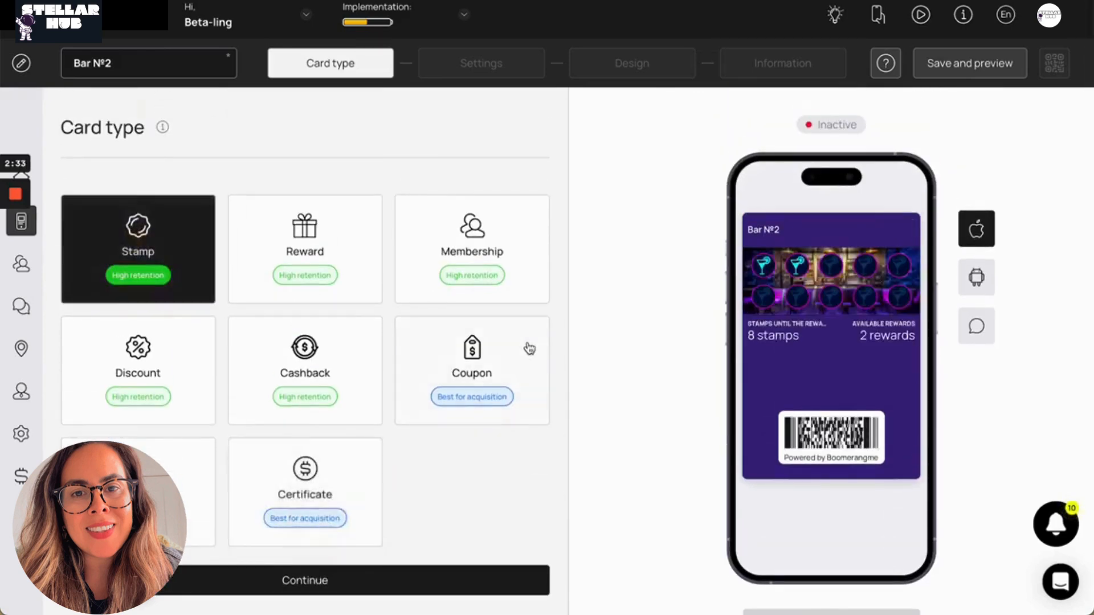
{"action": "scroll", "coordinate": [464, 471], "scroll_direction": "down", "scroll_amount": 1}
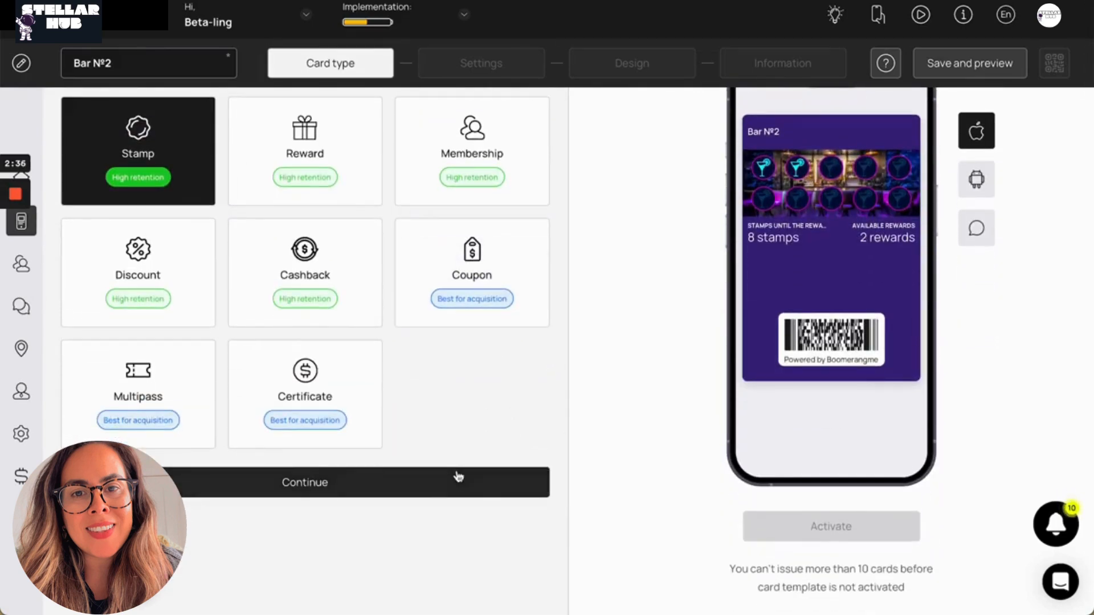
{"action": "left_click", "coordinate": [429, 491]}
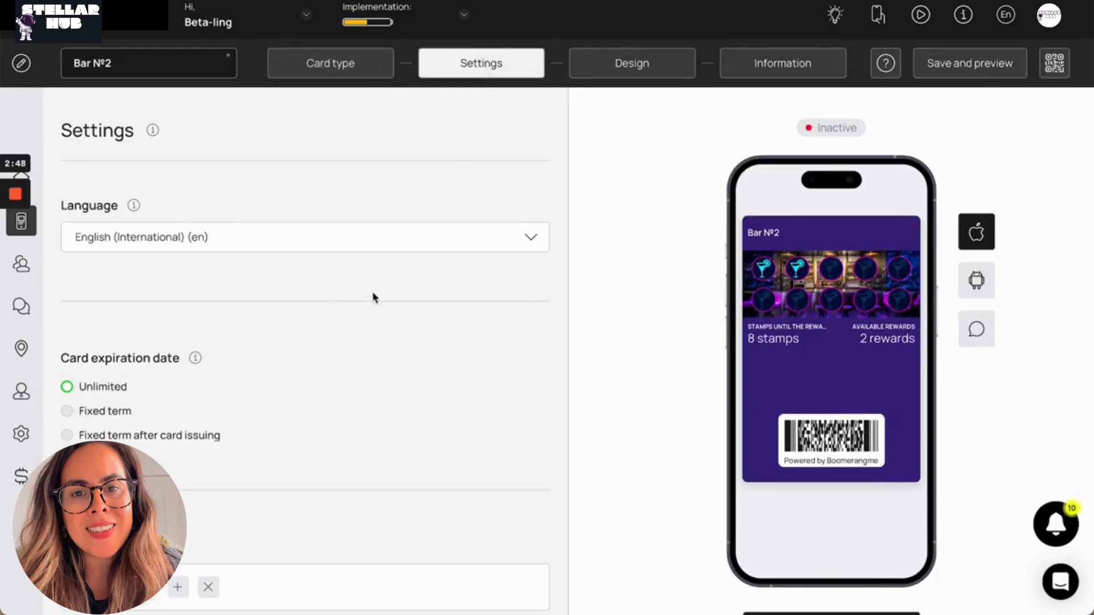
Examine the card's language and expiration date settings
{"action": "scroll", "coordinate": [373, 297], "scroll_direction": "down", "scroll_amount": 1}
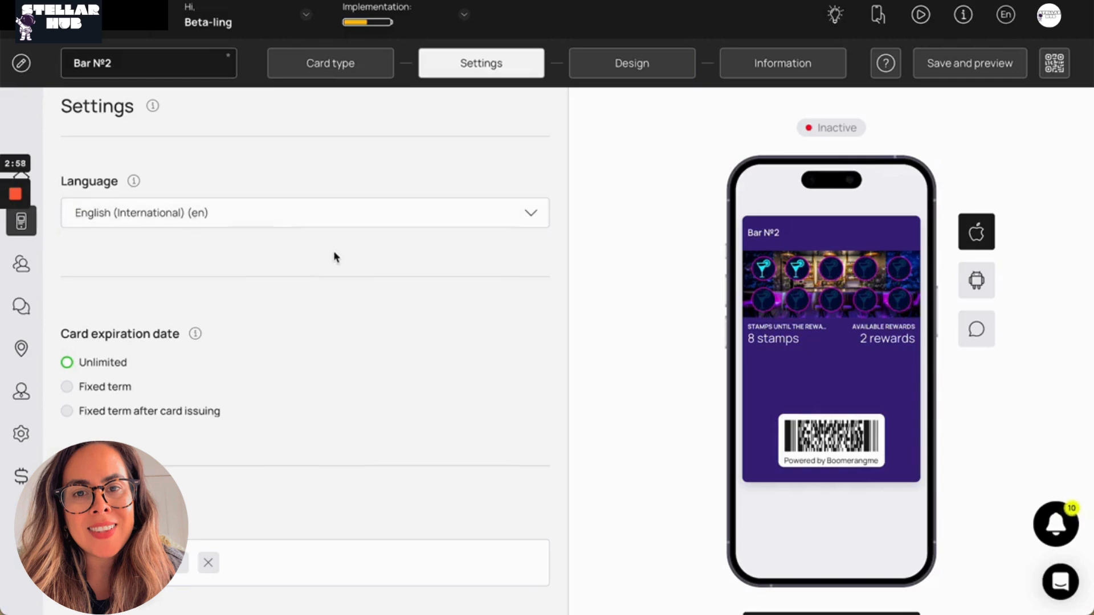
{"action": "scroll", "coordinate": [334, 256], "scroll_direction": "down", "scroll_amount": 5}
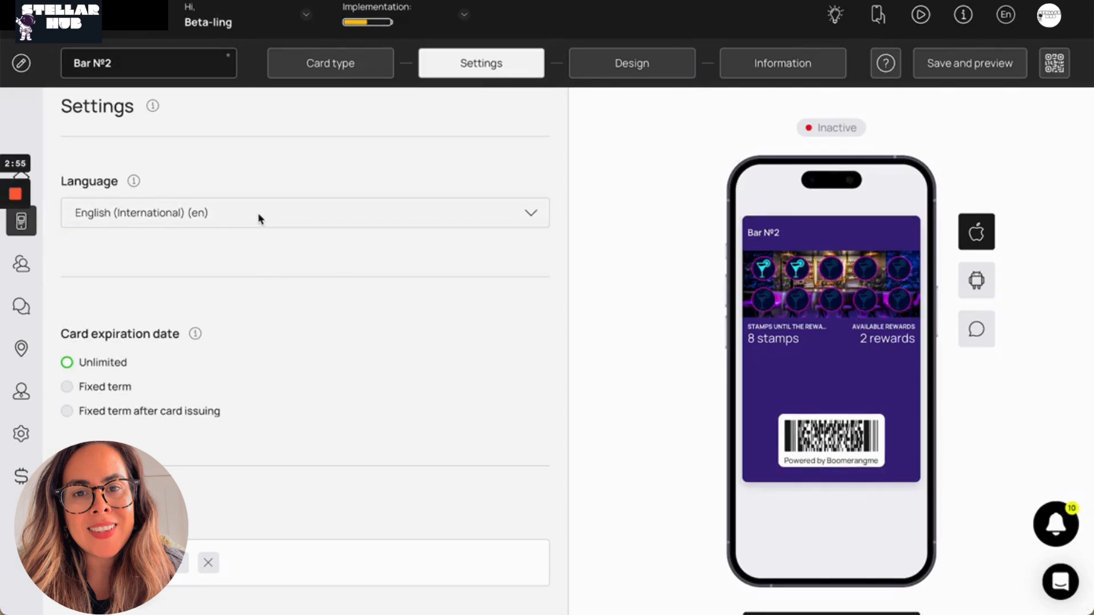
{"action": "scroll", "coordinate": [334, 253], "scroll_direction": "down", "scroll_amount": 5}
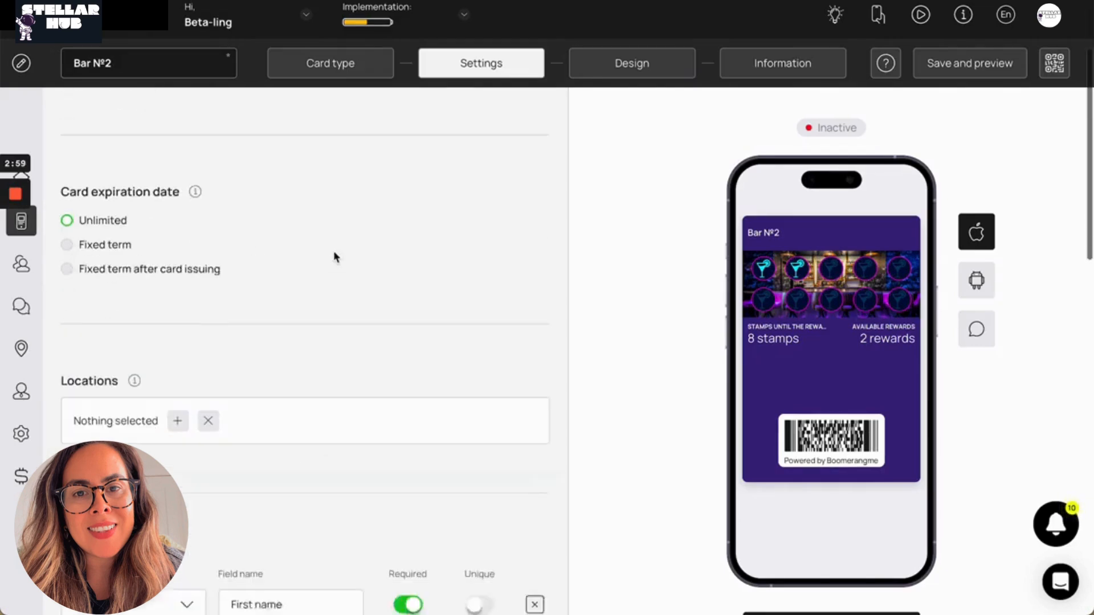
{"action": "scroll", "coordinate": [257, 213], "scroll_direction": "up", "scroll_amount": 5}
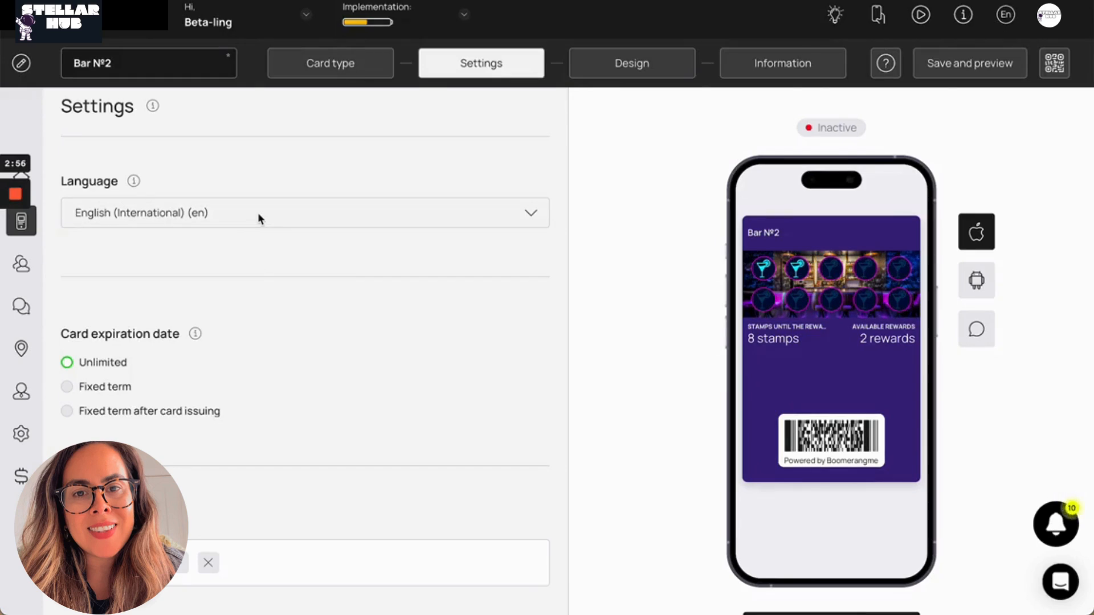
{"action": "scroll", "coordinate": [334, 254], "scroll_direction": "down", "scroll_amount": 1}
{"action": "scroll", "coordinate": [334, 256], "scroll_direction": "down", "scroll_amount": 4}
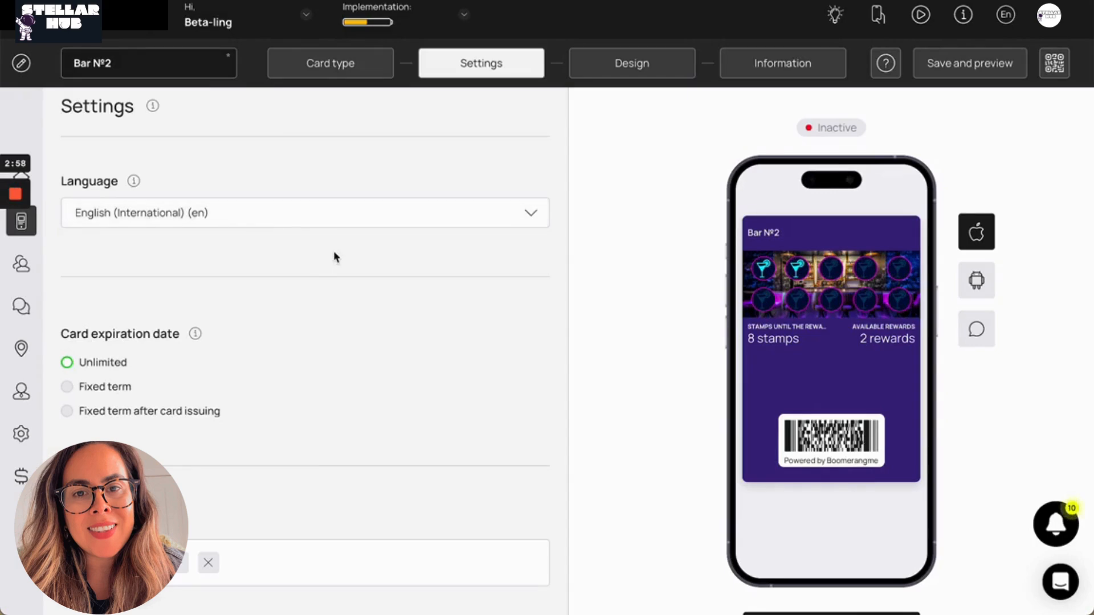
{"action": "scroll", "coordinate": [333, 254], "scroll_direction": "down", "scroll_amount": 4}
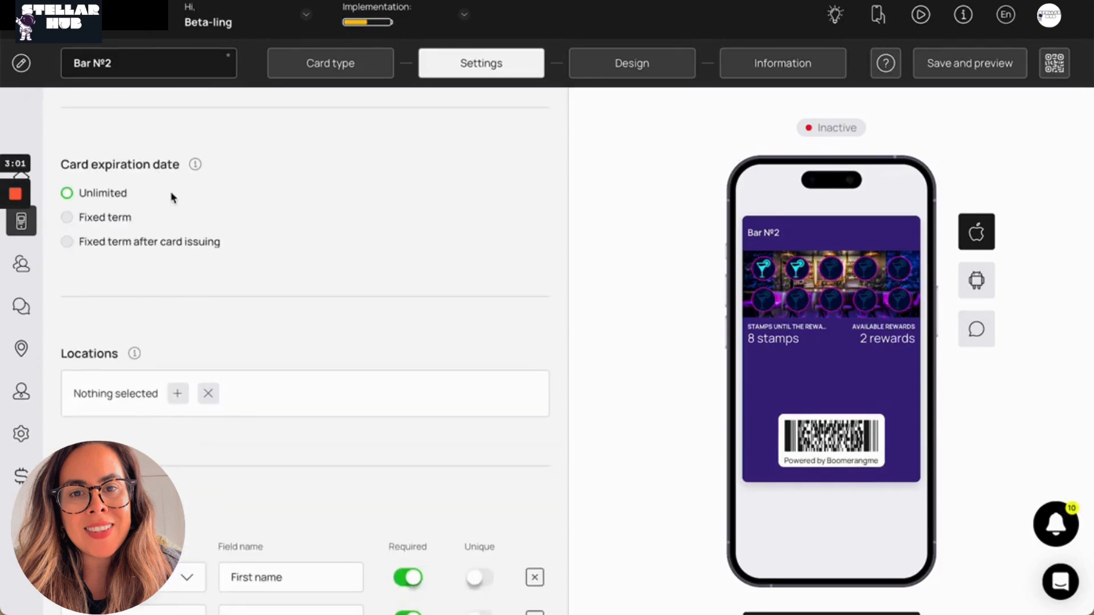
{"action": "scroll", "coordinate": [248, 250], "scroll_direction": "down", "scroll_amount": 1}
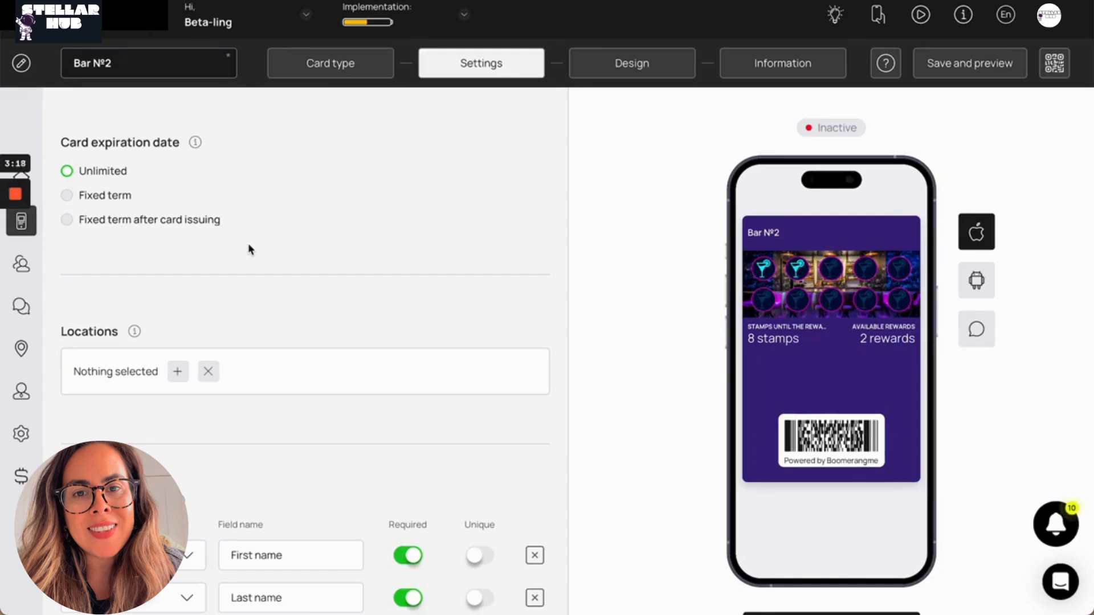
Assign Test location to the card in its Locations setting
{"action": "scroll", "coordinate": [248, 249], "scroll_direction": "down", "scroll_amount": 5}
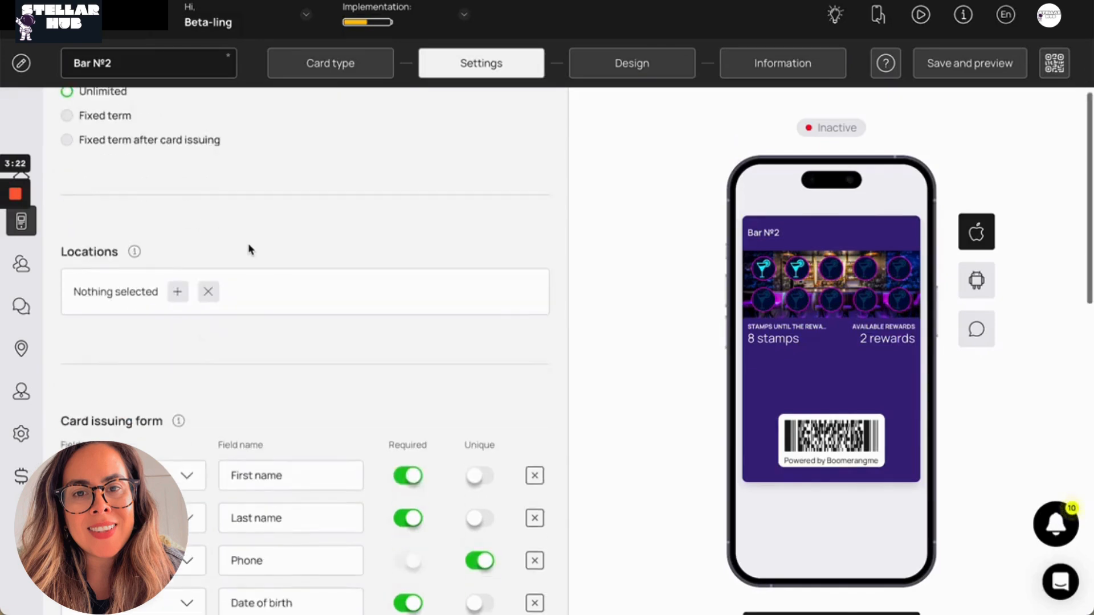
{"action": "left_click", "coordinate": [178, 247]}
{"action": "left_click", "coordinate": [216, 306]}
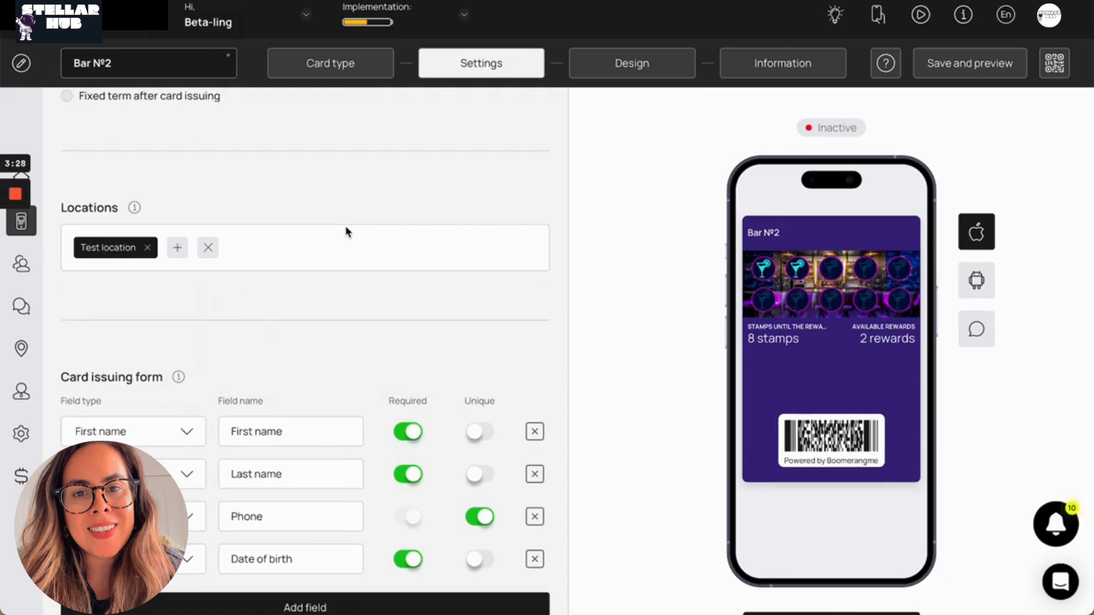
Add a UTM-tagged link with the source name facebook below the card issuing form
{"action": "scroll", "coordinate": [346, 231], "scroll_direction": "down", "scroll_amount": 2}
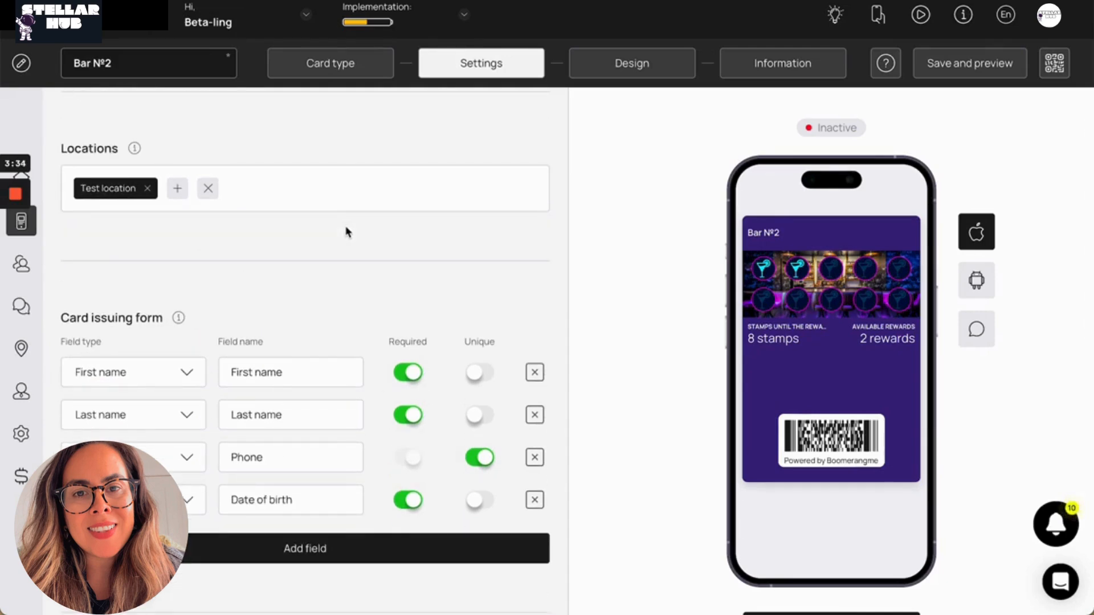
{"action": "scroll", "coordinate": [346, 230], "scroll_direction": "down", "scroll_amount": 6}
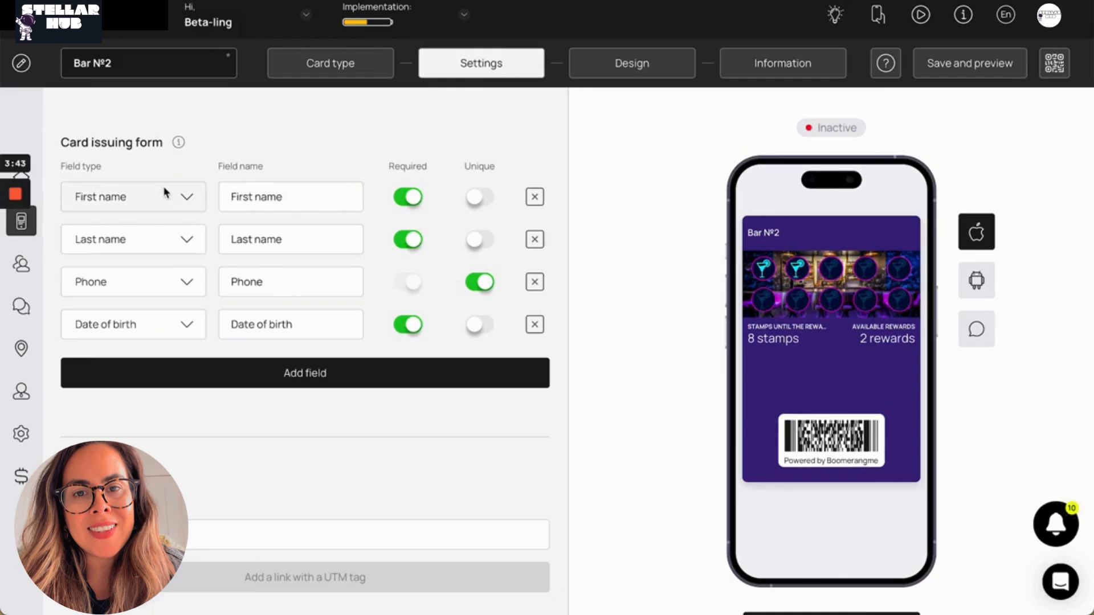
{"action": "scroll", "coordinate": [165, 192], "scroll_direction": "down", "scroll_amount": 1}
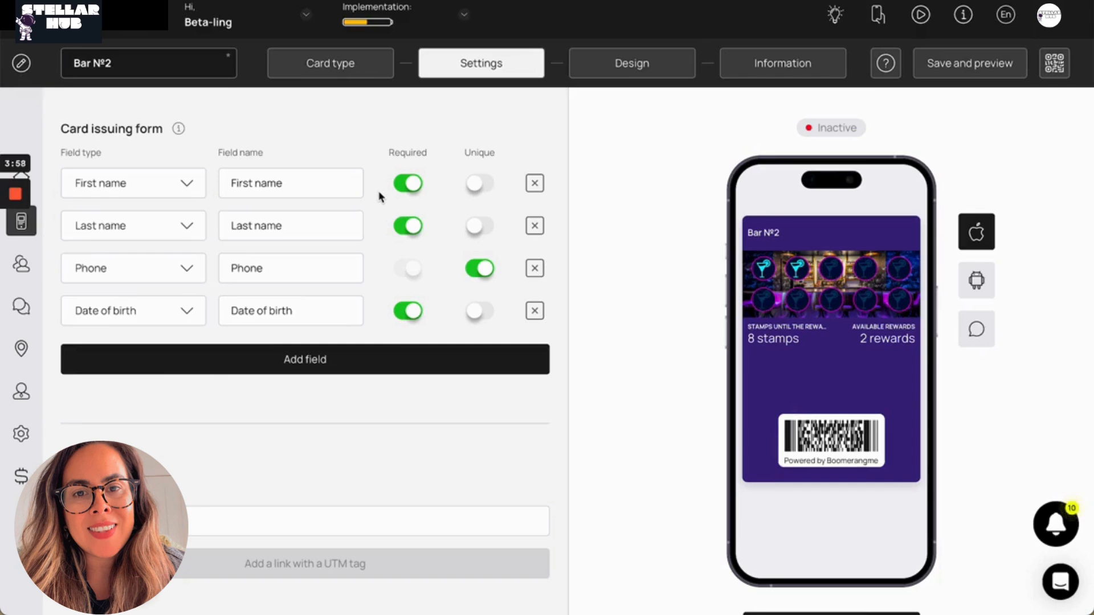
{"action": "scroll", "coordinate": [379, 196], "scroll_direction": "down", "scroll_amount": 5}
{"action": "left_click", "coordinate": [152, 244]}
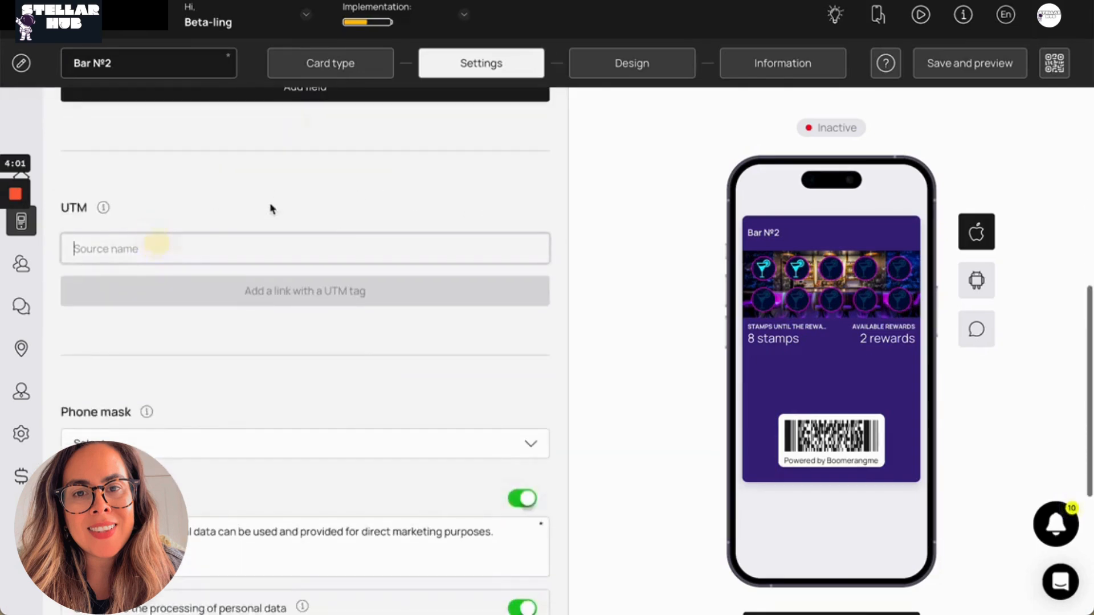
{"action": "scroll", "coordinate": [268, 207], "scroll_direction": "down", "scroll_amount": 1}
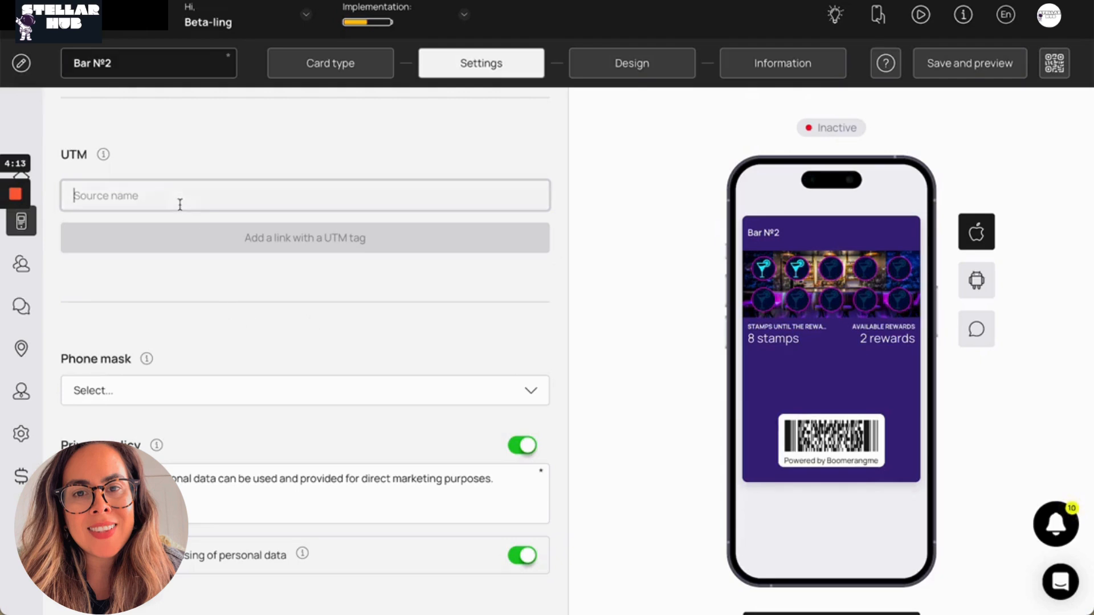
{"action": "type", "text": "facebook"}
{"action": "key", "text": "Return"}
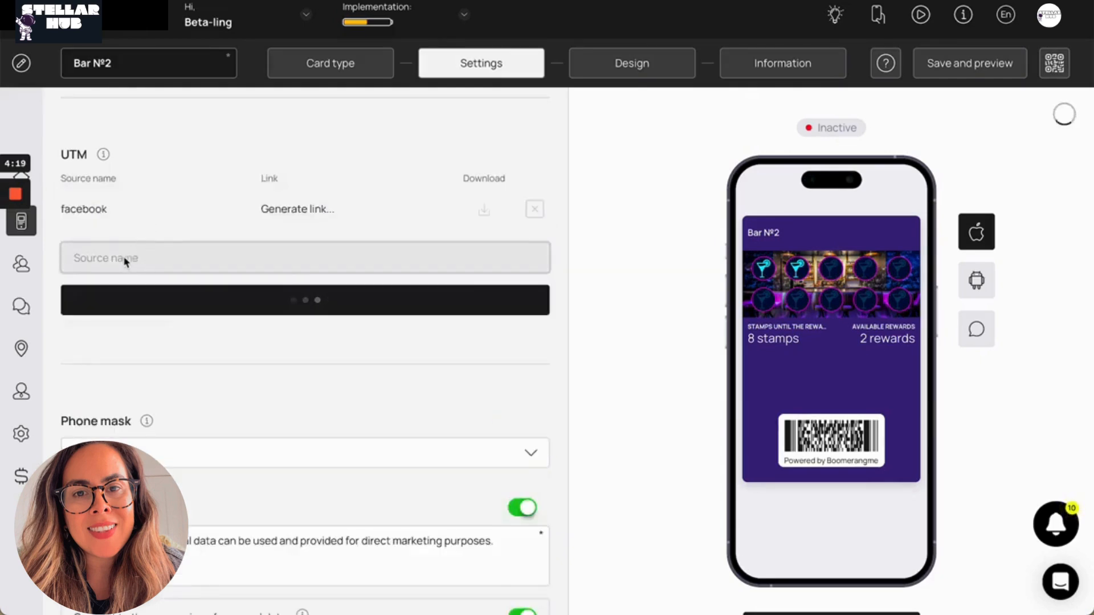
Add two more UTM-tagged links with the source names google and local_store
{"action": "type", "text": "google"}
{"action": "key", "text": "Return"}
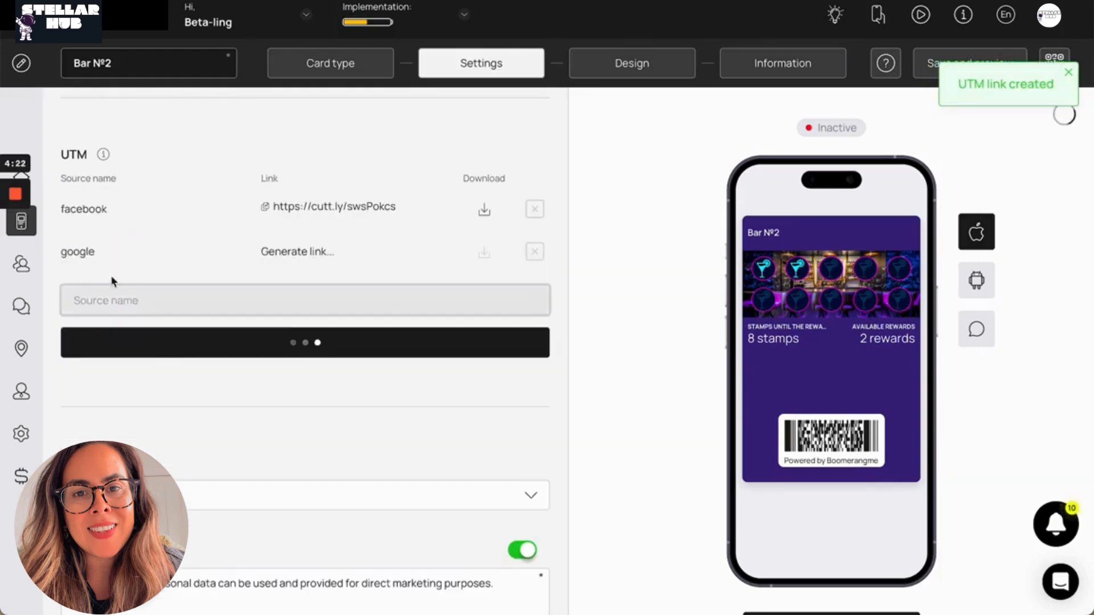
{"action": "left_click", "coordinate": [125, 296]}
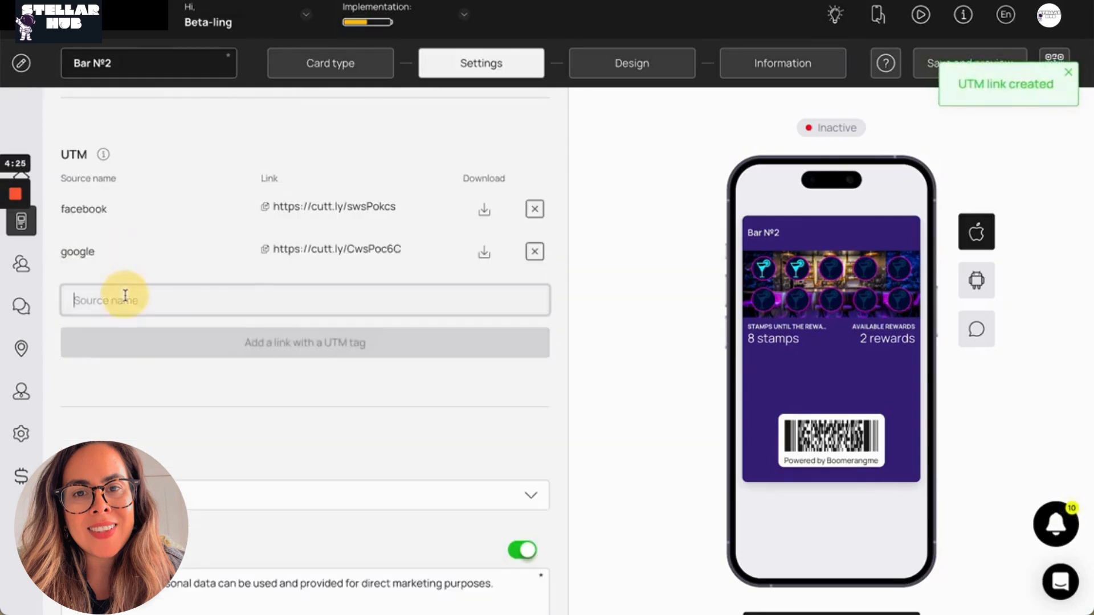
{"action": "type", "text": "local_wtore"}
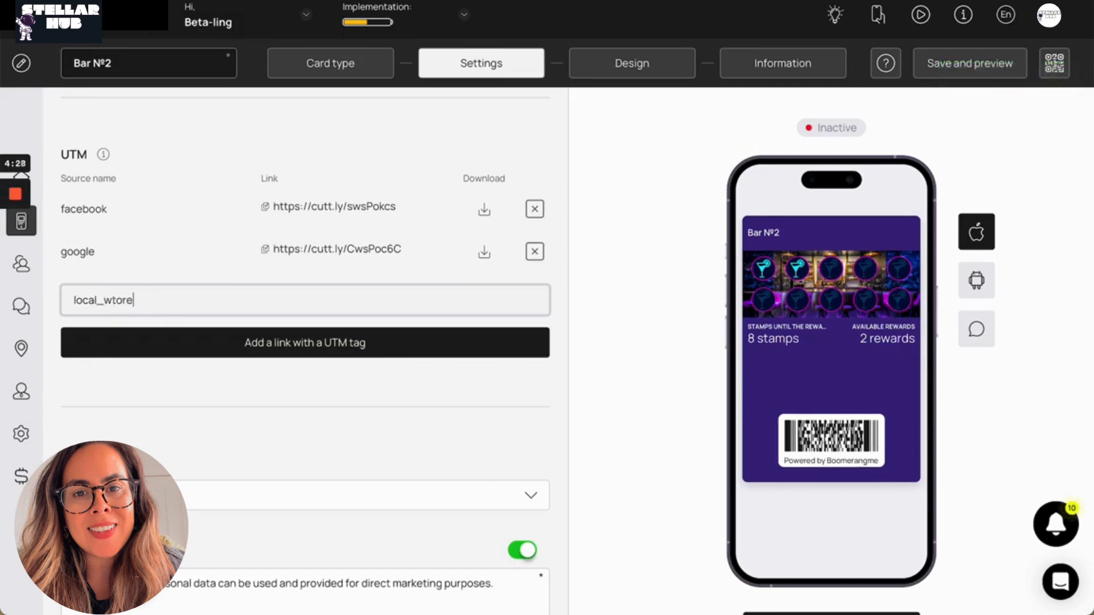
{"action": "key", "text": "BackSpace"}
{"action": "key", "text": "BackSpace"}
{"action": "key", "text": "BackSpace"}
{"action": "key", "text": "BackSpace"}
{"action": "key", "text": "BackSpace"}
{"action": "type", "text": "store"}
{"action": "key", "text": "Return"}
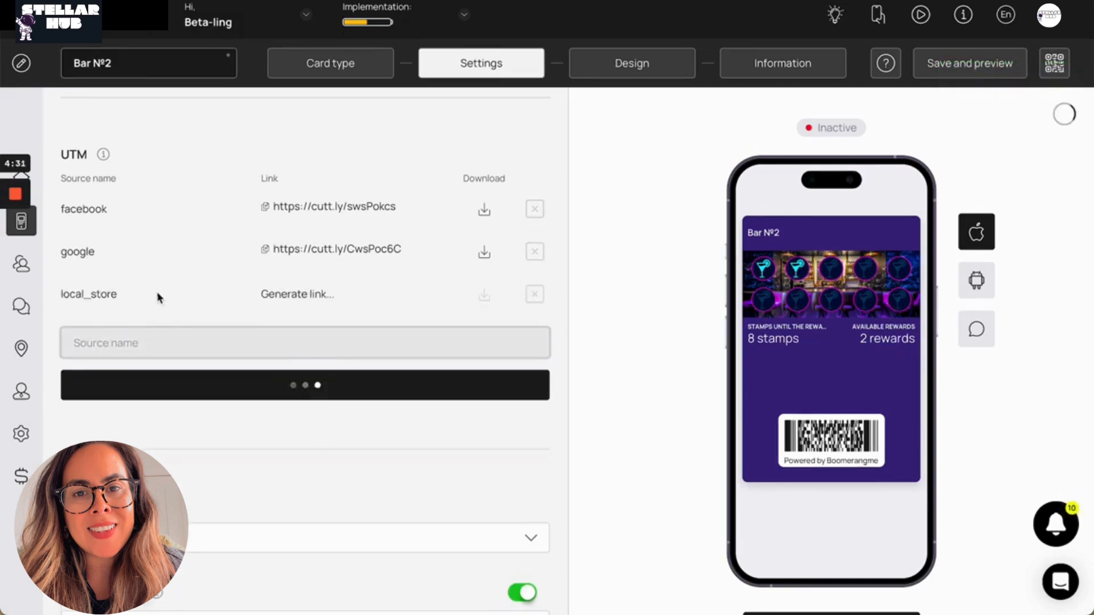
{"action": "scroll", "coordinate": [157, 297], "scroll_direction": "down", "scroll_amount": 1}
{"action": "left_click", "coordinate": [341, 151]}
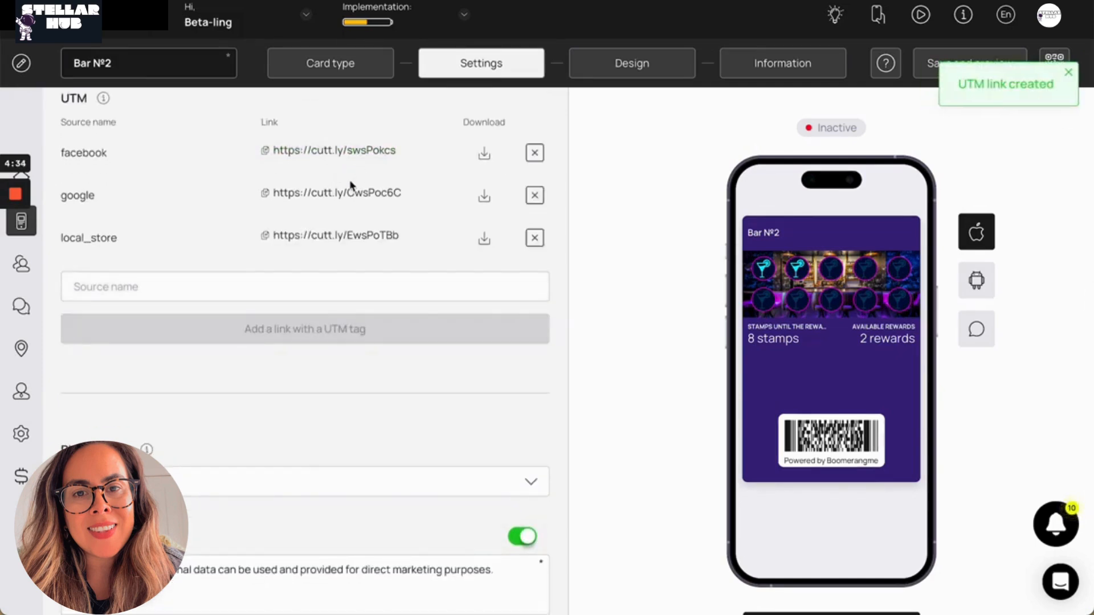
{"action": "left_click", "coordinate": [346, 197]}
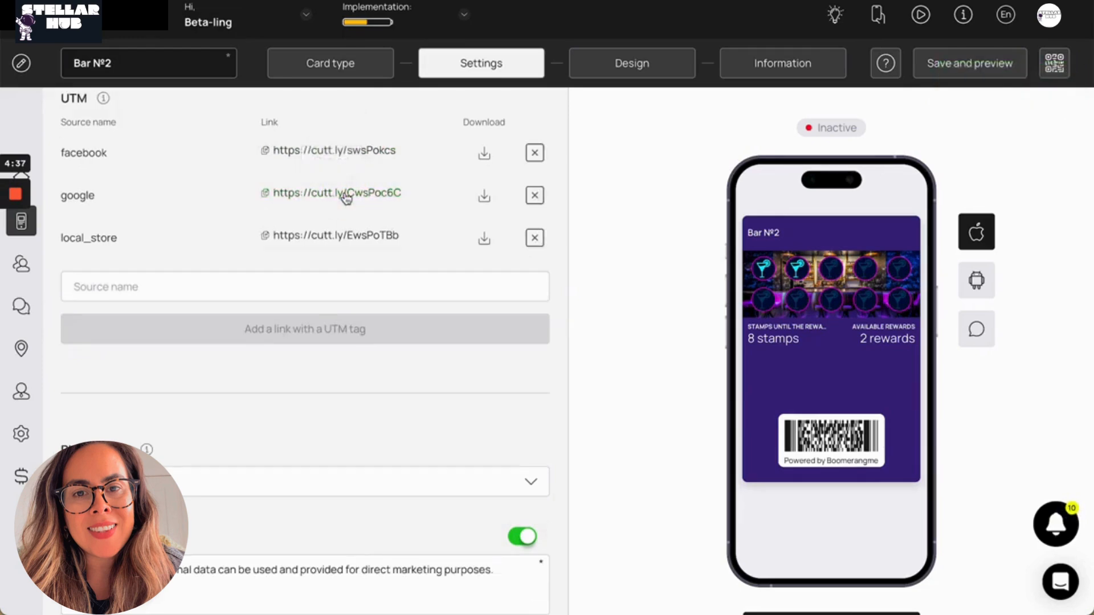
Set the card's phone mask to United States
{"action": "scroll", "coordinate": [344, 195], "scroll_direction": "down", "scroll_amount": 5}
{"action": "left_click", "coordinate": [257, 228]}
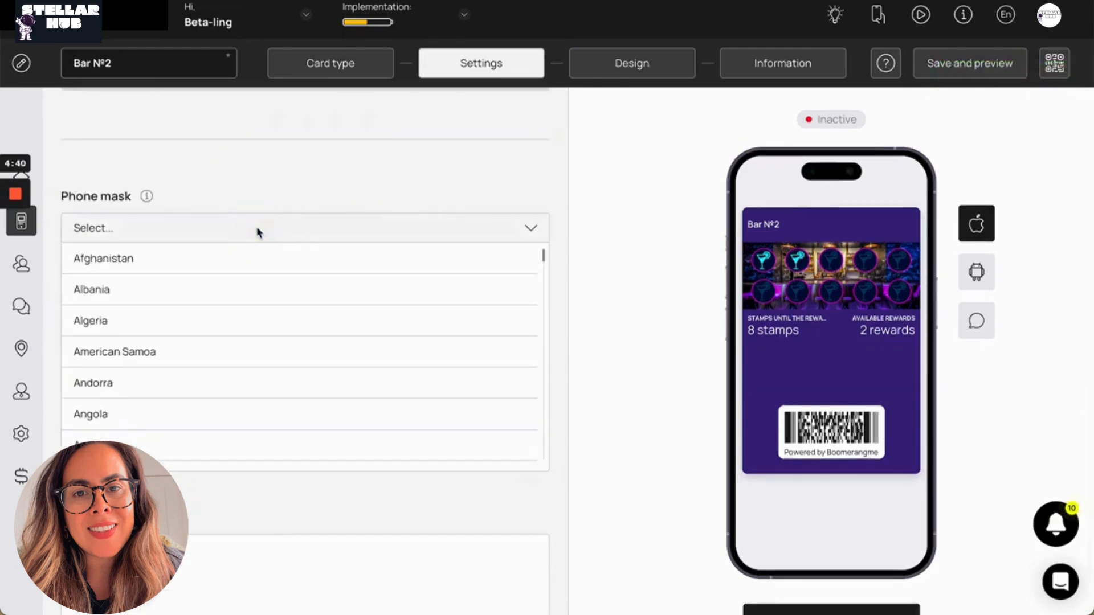
{"action": "type", "text": "united"}
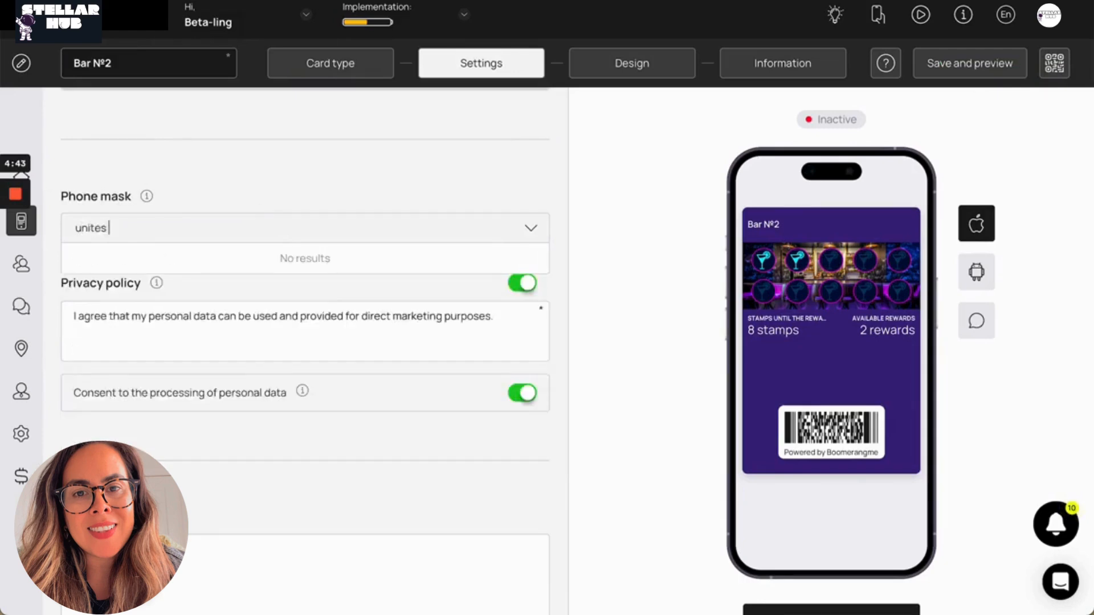
{"action": "left_click", "coordinate": [222, 322]}
Review the privacy policy text and the analytics field, and continue to the card's design
{"action": "scroll", "coordinate": [221, 312], "scroll_direction": "down", "scroll_amount": 2}
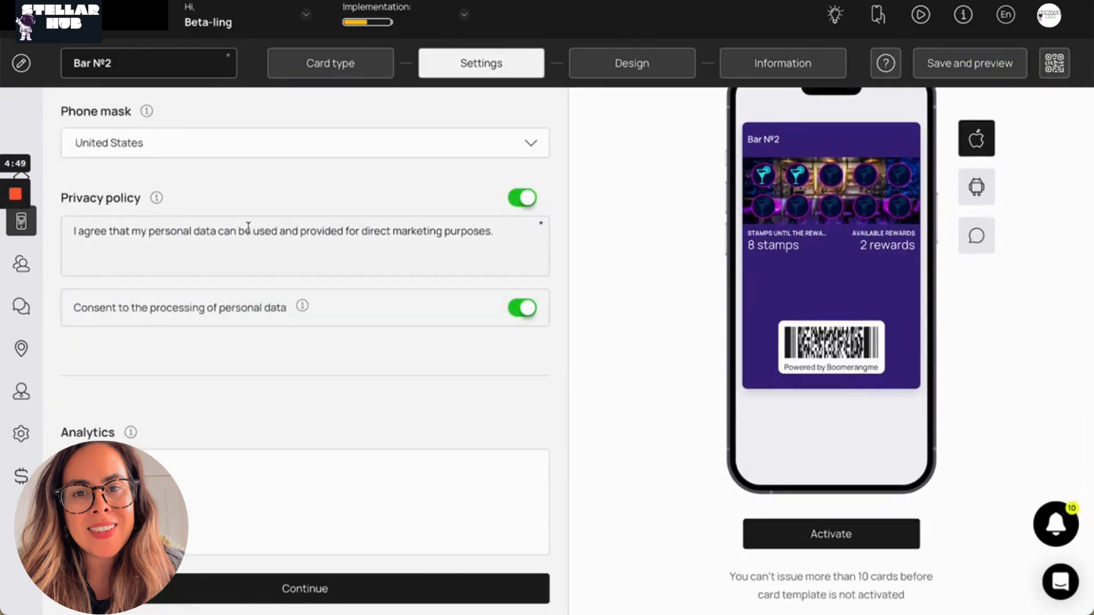
{"action": "double_click", "coordinate": [327, 231]}
{"action": "scroll", "coordinate": [326, 256], "scroll_direction": "down", "scroll_amount": 1}
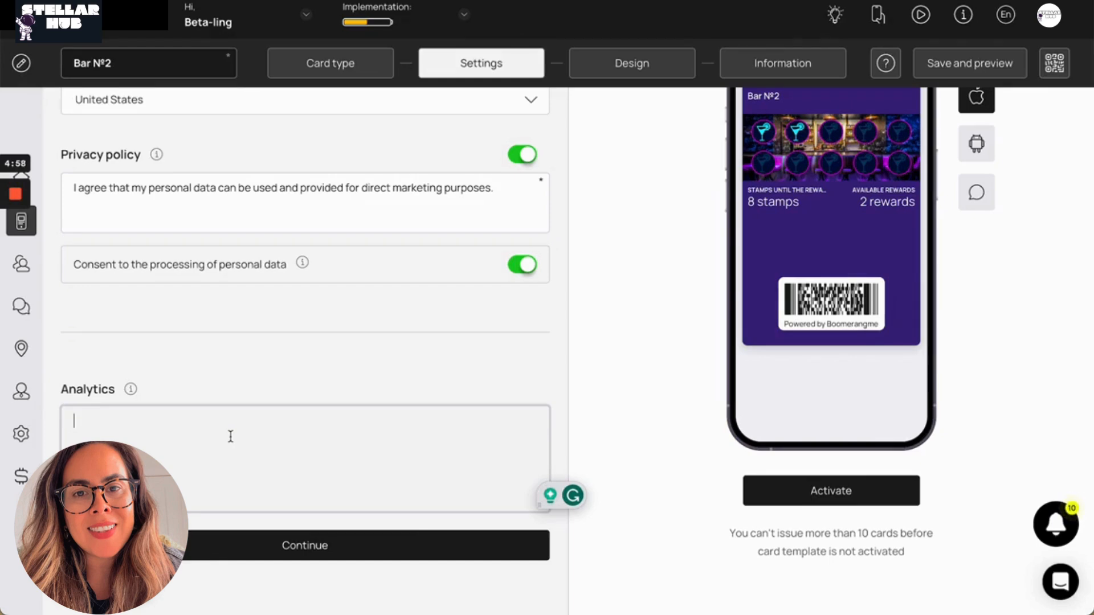
{"action": "left_click", "coordinate": [251, 547]}
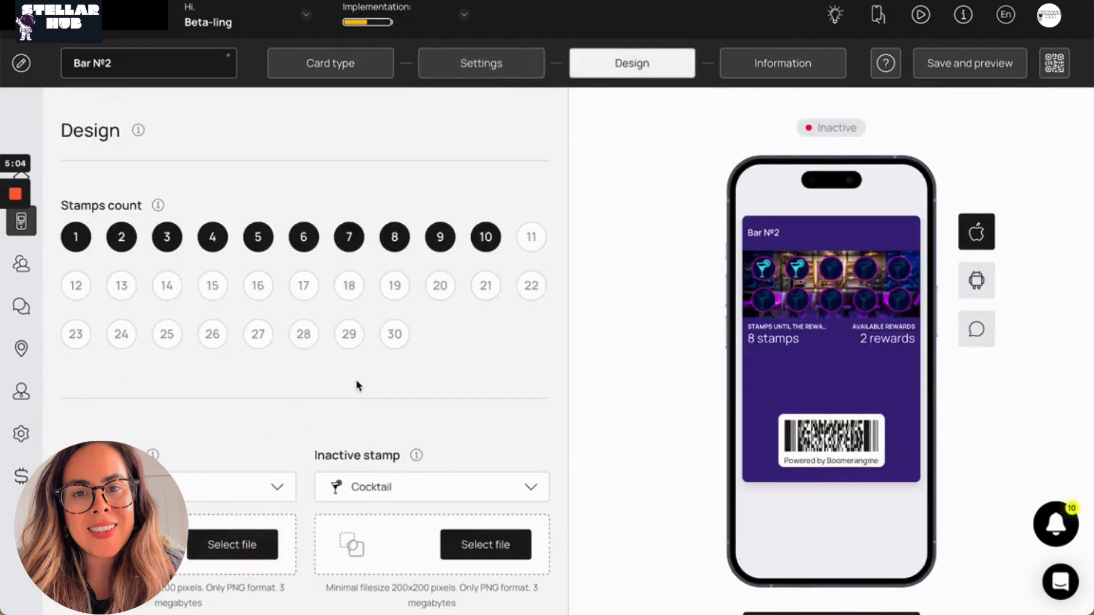
Choose 10 as the stamps count and Bell as the active stamp icon
{"action": "left_click", "coordinate": [485, 247]}
{"action": "scroll", "coordinate": [485, 242], "scroll_direction": "down", "scroll_amount": 5}
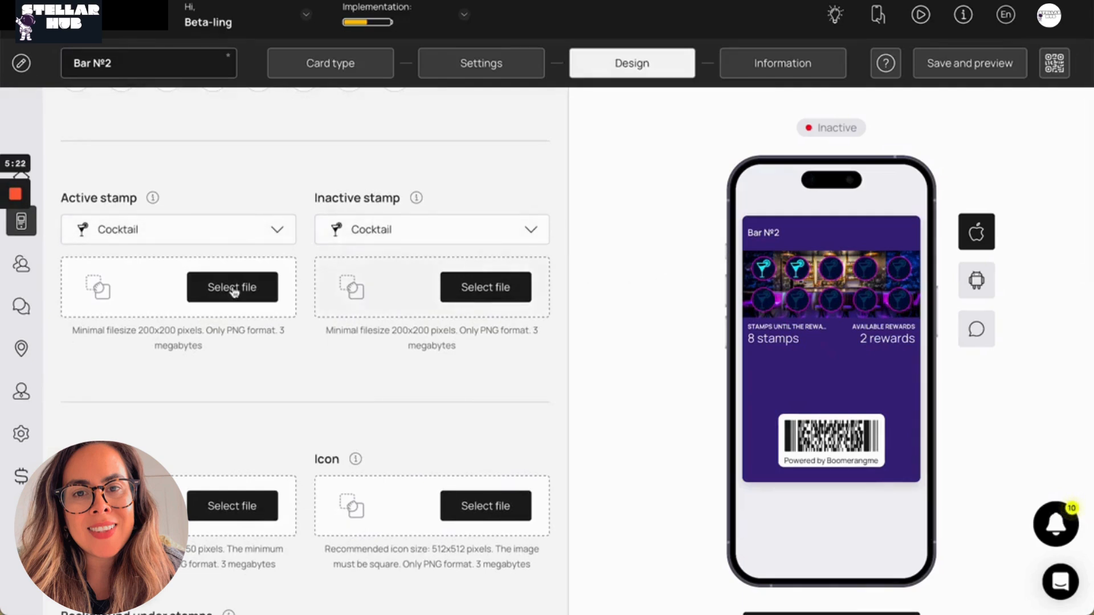
{"action": "left_click", "coordinate": [206, 234]}
{"action": "scroll", "coordinate": [193, 330], "scroll_direction": "down", "scroll_amount": 10}
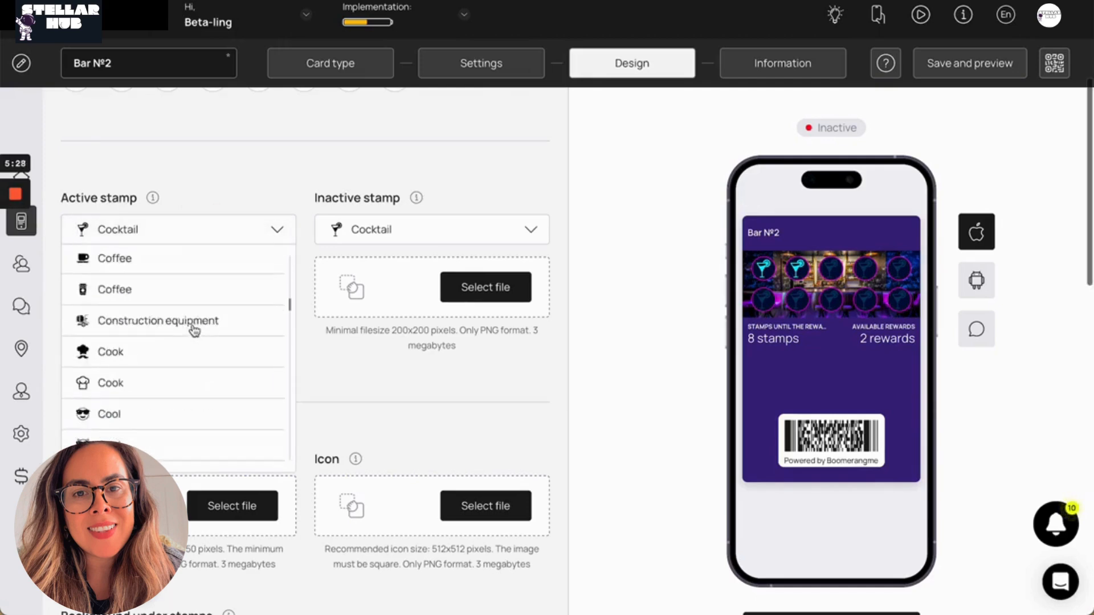
{"action": "scroll", "coordinate": [193, 330], "scroll_direction": "down", "scroll_amount": 20}
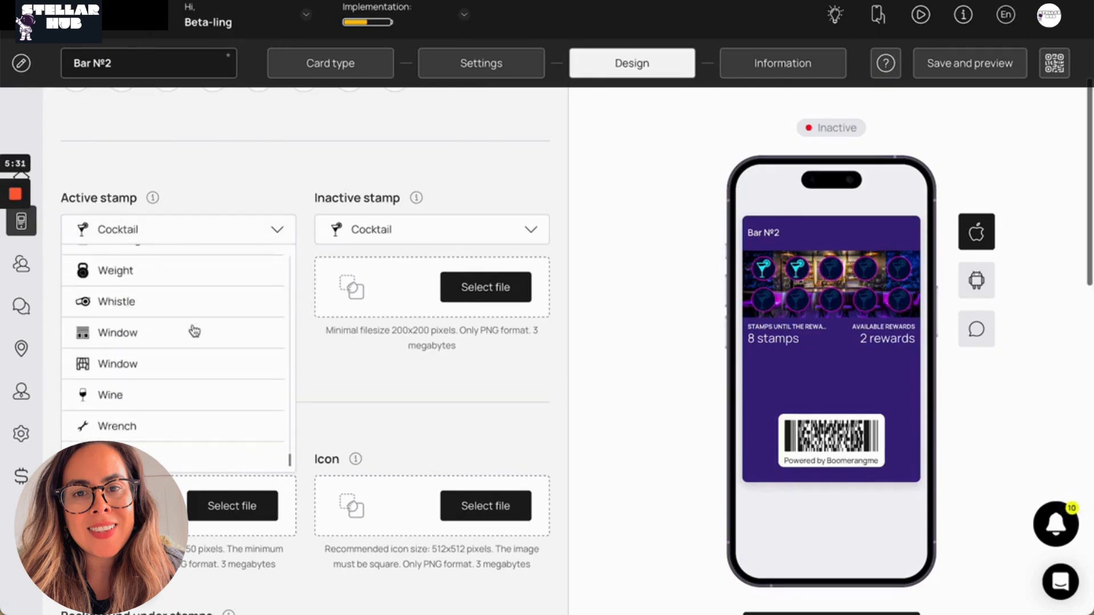
{"action": "left_click", "coordinate": [196, 245]}
{"action": "left_click", "coordinate": [222, 234]}
{"action": "scroll", "coordinate": [200, 293], "scroll_direction": "down", "scroll_amount": 5}
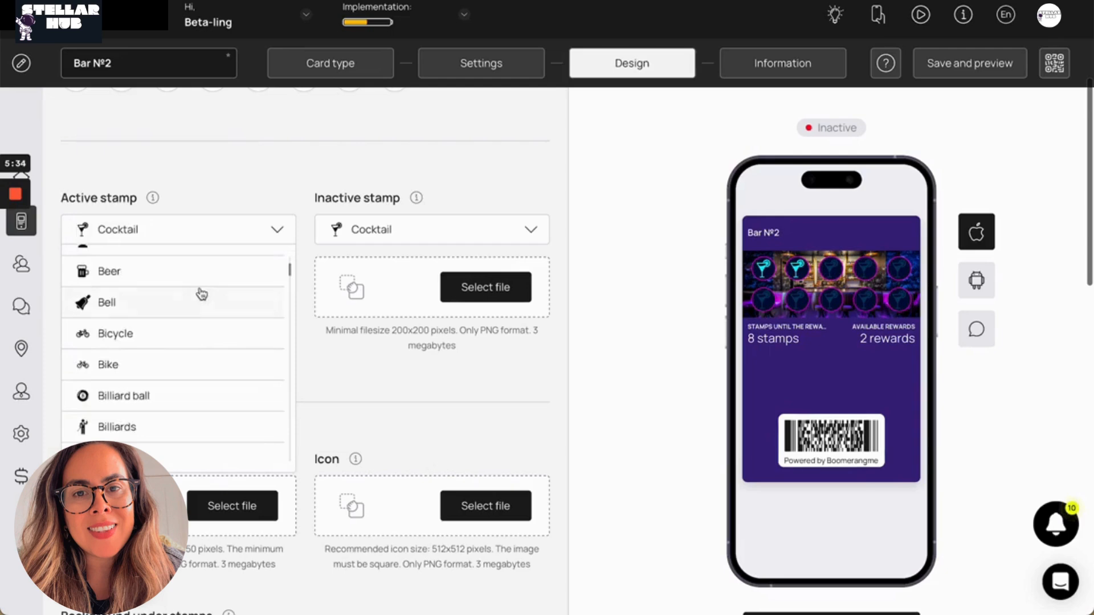
{"action": "left_click", "coordinate": [200, 301]}
Choose Candy as the inactive stamp icon
{"action": "left_click", "coordinate": [437, 225]}
{"action": "scroll", "coordinate": [393, 342], "scroll_direction": "down", "scroll_amount": 5}
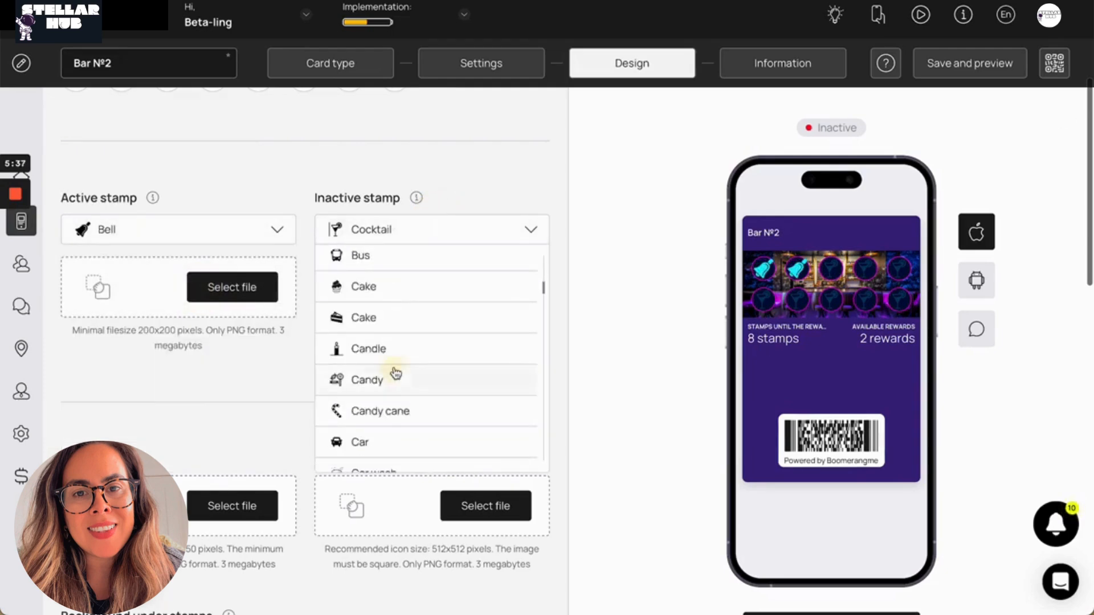
{"action": "left_click", "coordinate": [398, 376]}
Examine the logo and icon upload requirements and preview the card's push notification before returning to the Apple card preview
{"action": "scroll", "coordinate": [194, 245], "scroll_direction": "down", "scroll_amount": 2}
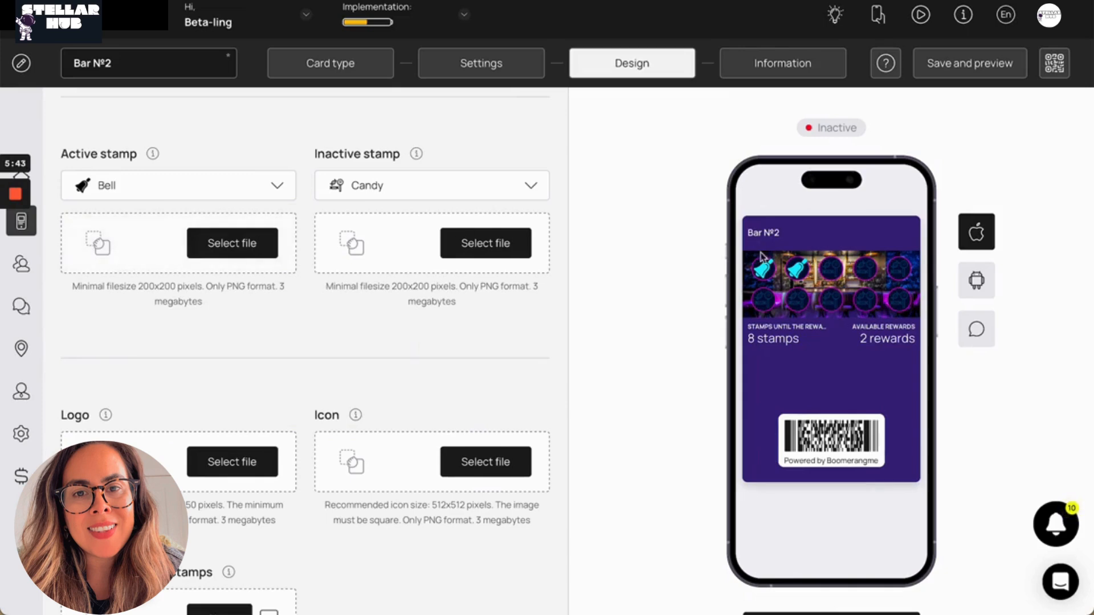
{"action": "scroll", "coordinate": [444, 259], "scroll_direction": "down", "scroll_amount": 4}
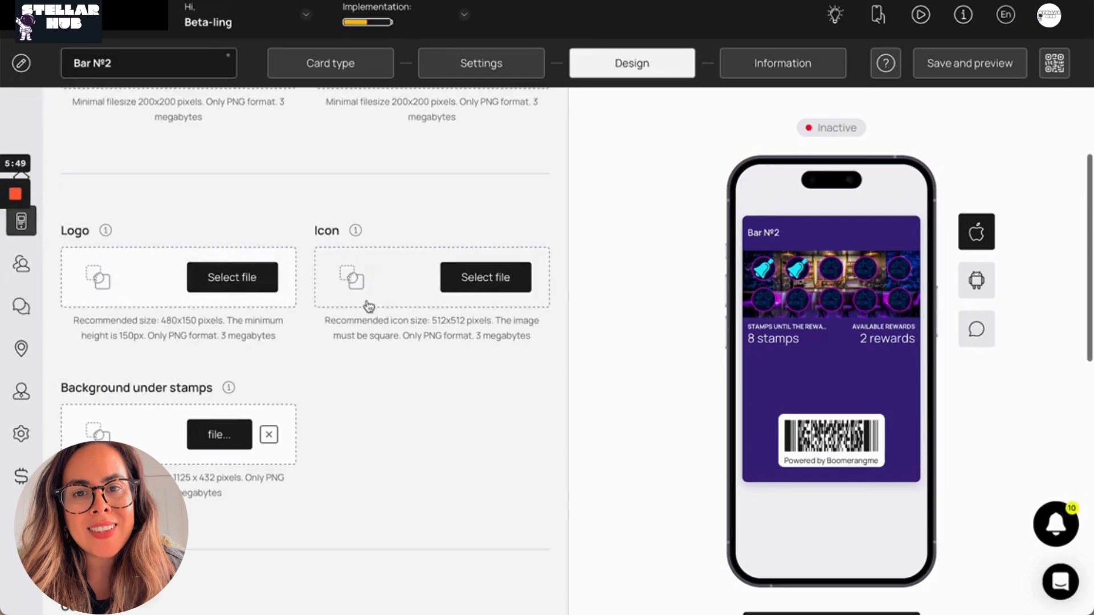
{"action": "scroll", "coordinate": [369, 307], "scroll_direction": "down", "scroll_amount": 1}
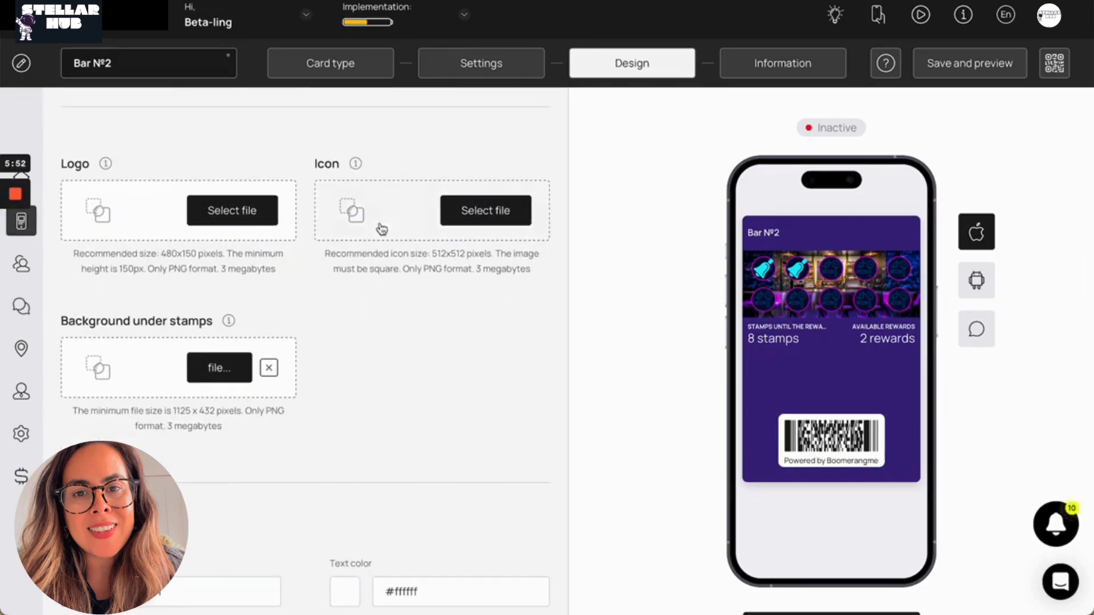
{"action": "left_click", "coordinate": [991, 329]}
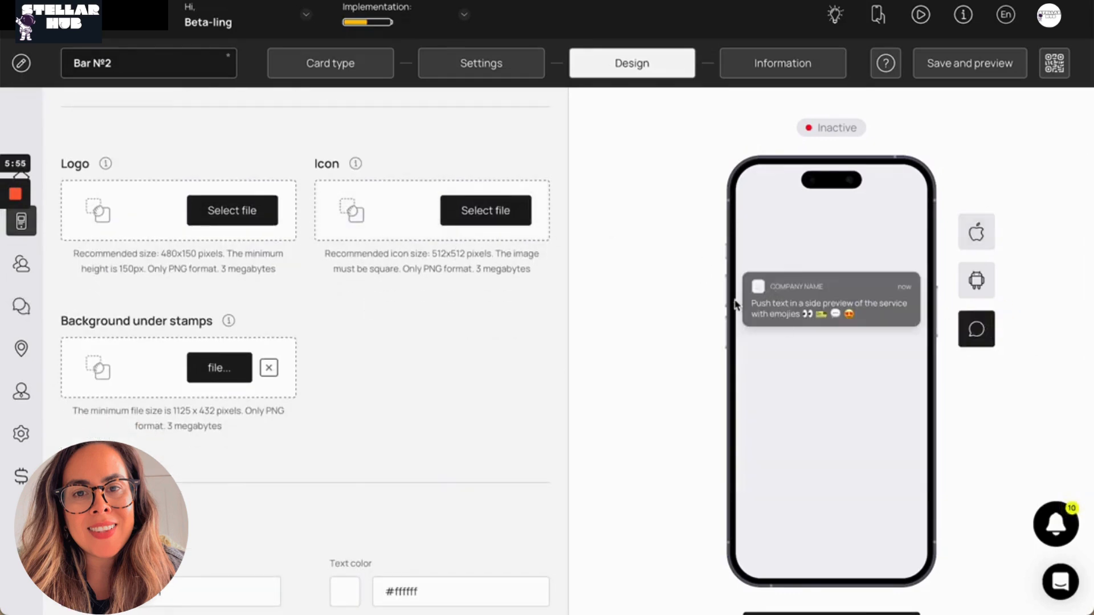
{"action": "left_click", "coordinate": [986, 237]}
Review the stamp background, color and field name settings, and continue to the card's information
{"action": "scroll", "coordinate": [124, 311], "scroll_direction": "down", "scroll_amount": 1}
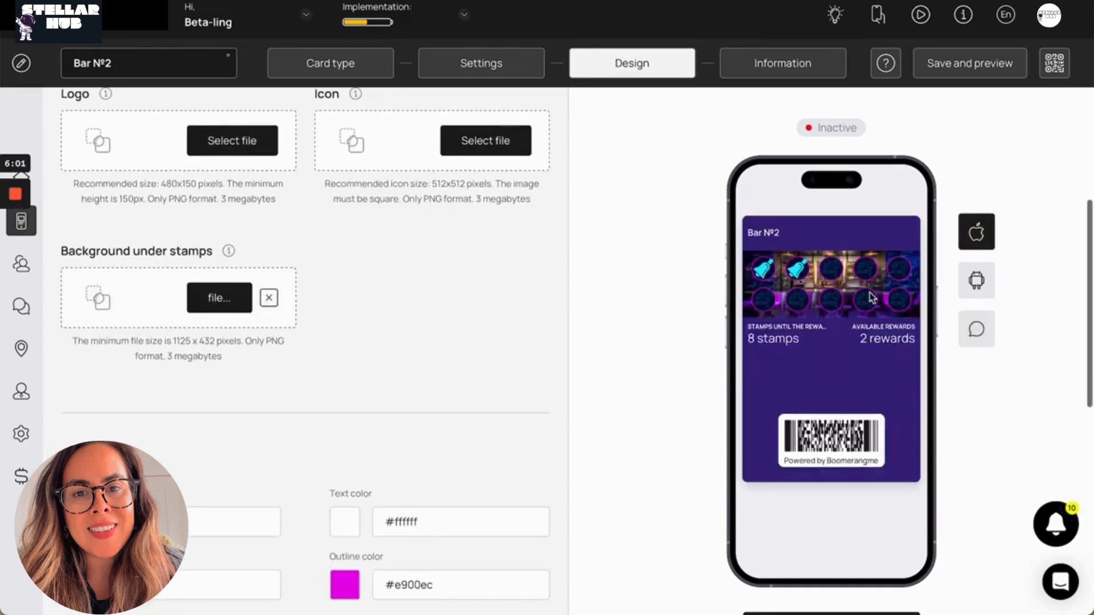
{"action": "scroll", "coordinate": [488, 325], "scroll_direction": "down", "scroll_amount": 5}
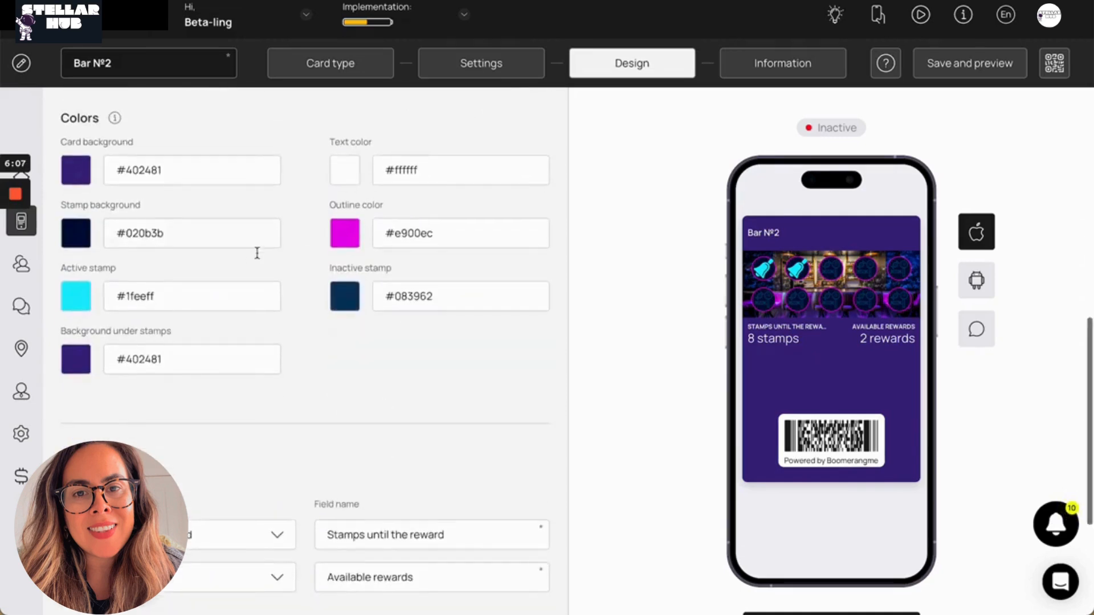
{"action": "scroll", "coordinate": [256, 252], "scroll_direction": "down", "scroll_amount": 4}
{"action": "scroll", "coordinate": [171, 274], "scroll_direction": "down", "scroll_amount": 1}
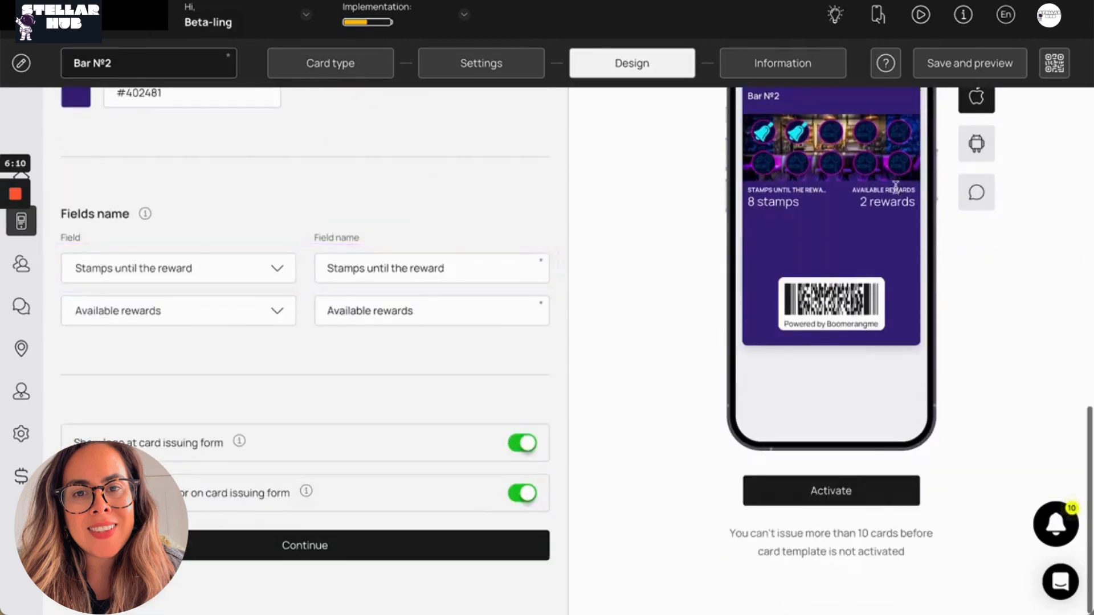
{"action": "left_click", "coordinate": [350, 554]}
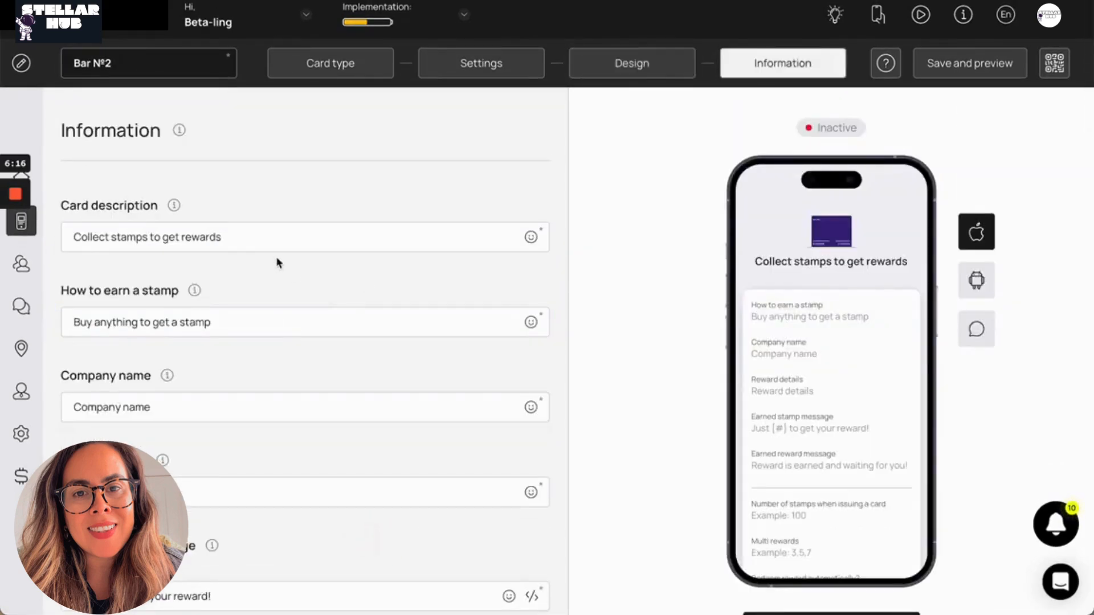
Replace the card description with Promotion name
{"action": "left_click", "coordinate": [238, 228]}
{"action": "key", "text": "ctrl+a"}
{"action": "type", "text": "Promotion name"}
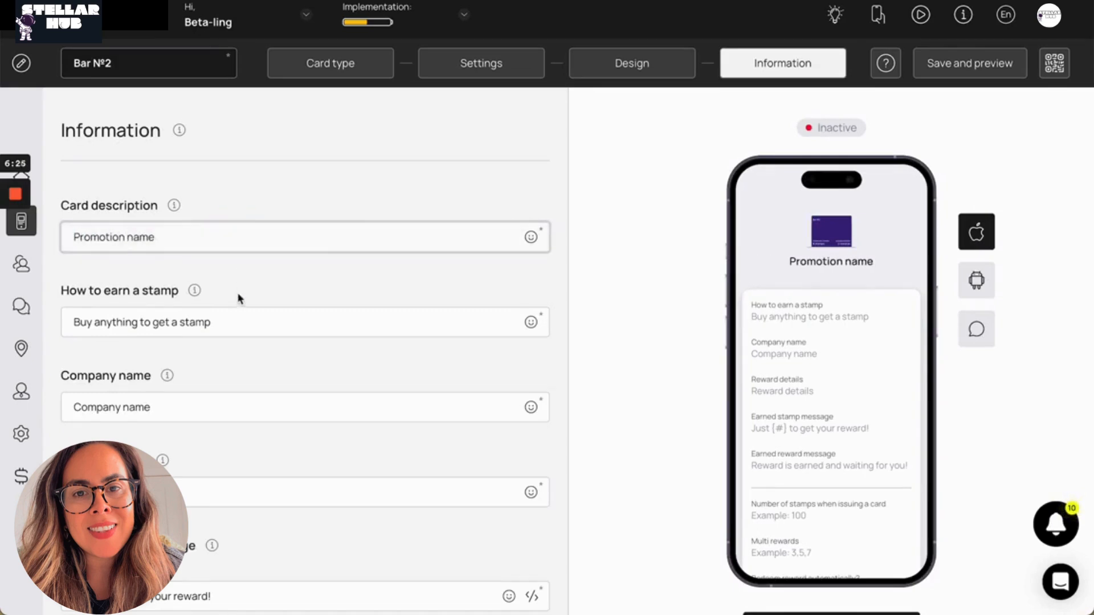
Examine the stamp-earning instructions, earned messages, stamps at issuing, multi rewards, automatic redemption and referral program settings
{"action": "scroll", "coordinate": [238, 299], "scroll_direction": "down", "scroll_amount": 2}
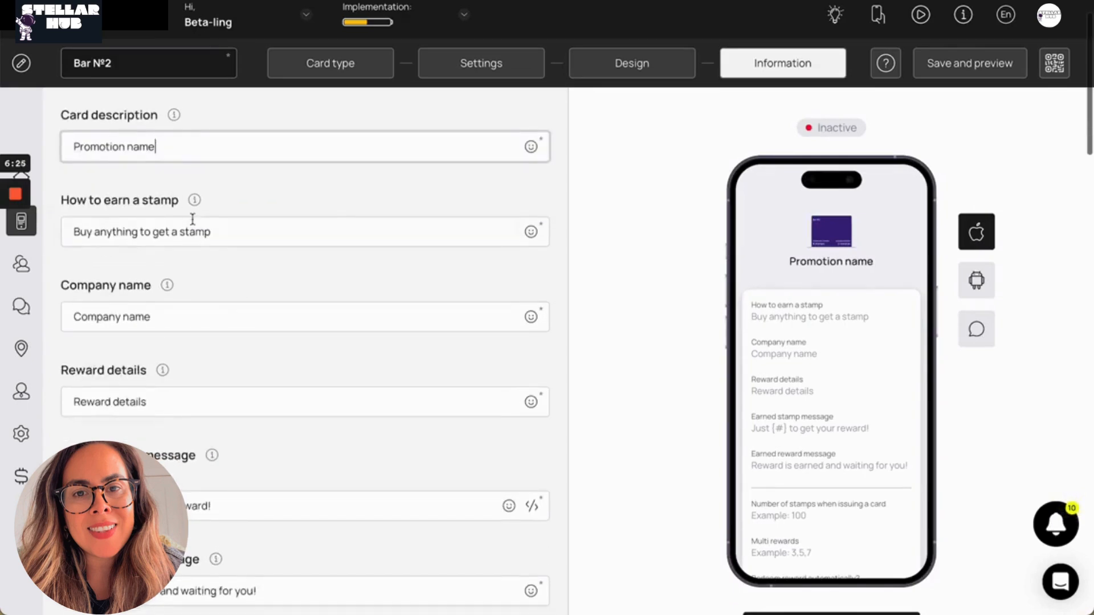
{"action": "left_click", "coordinate": [209, 219]}
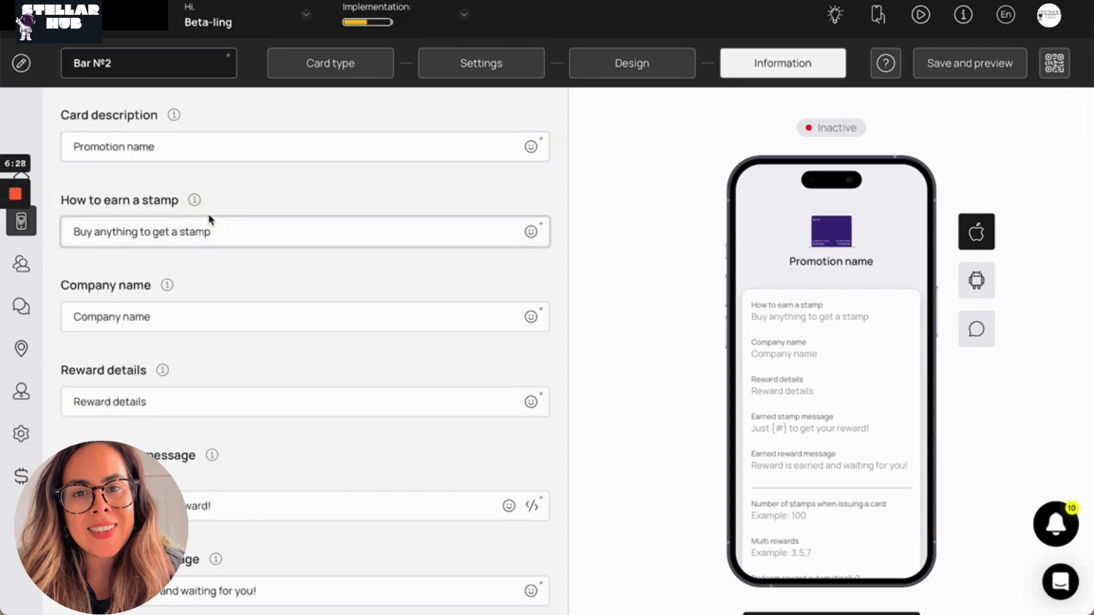
{"action": "scroll", "coordinate": [156, 316], "scroll_direction": "down", "scroll_amount": 1}
{"action": "scroll", "coordinate": [156, 317], "scroll_direction": "down", "scroll_amount": 6}
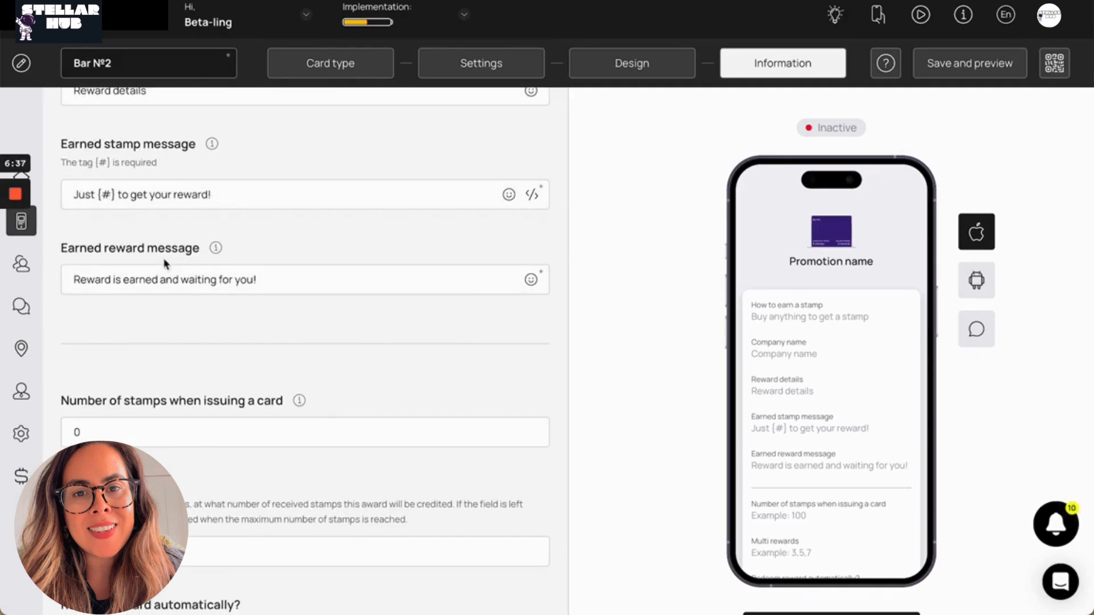
{"action": "scroll", "coordinate": [164, 263], "scroll_direction": "down", "scroll_amount": 5}
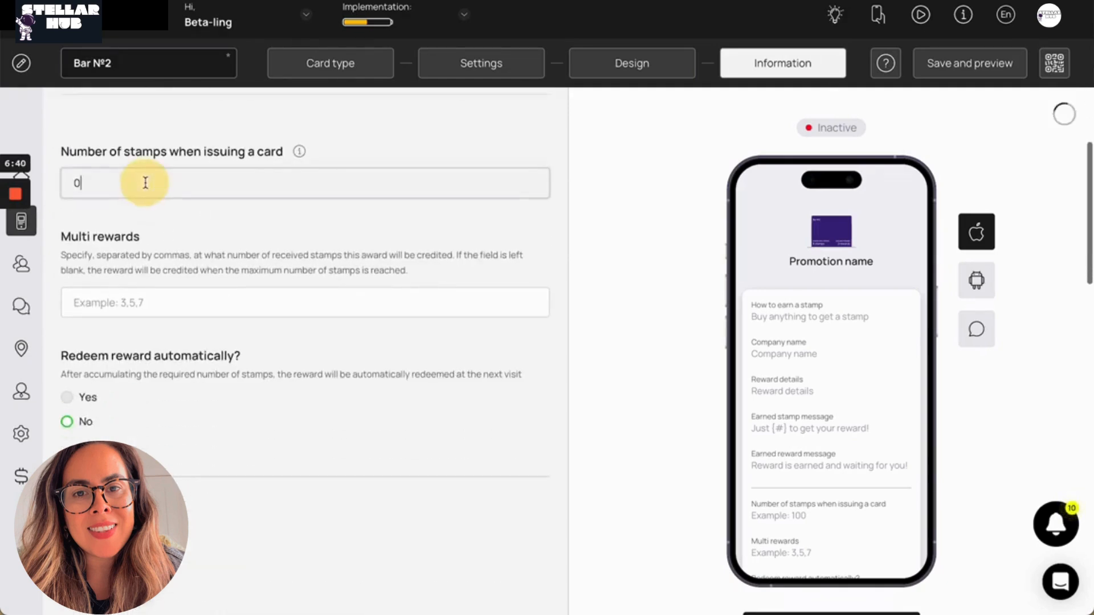
{"action": "scroll", "coordinate": [145, 183], "scroll_direction": "down", "scroll_amount": 12}
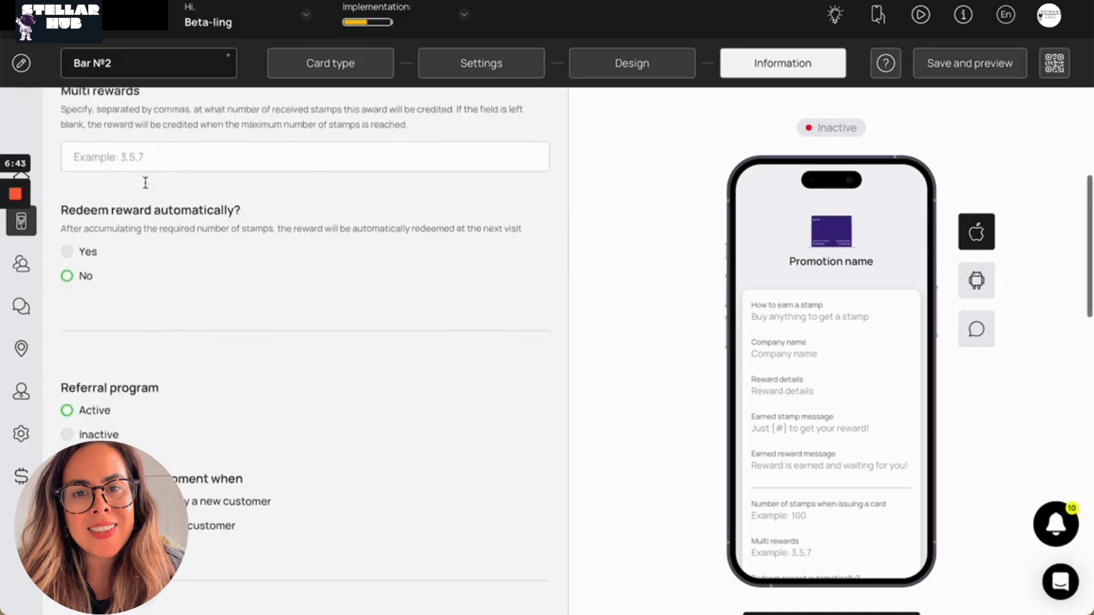
{"action": "scroll", "coordinate": [121, 222], "scroll_direction": "down", "scroll_amount": 2}
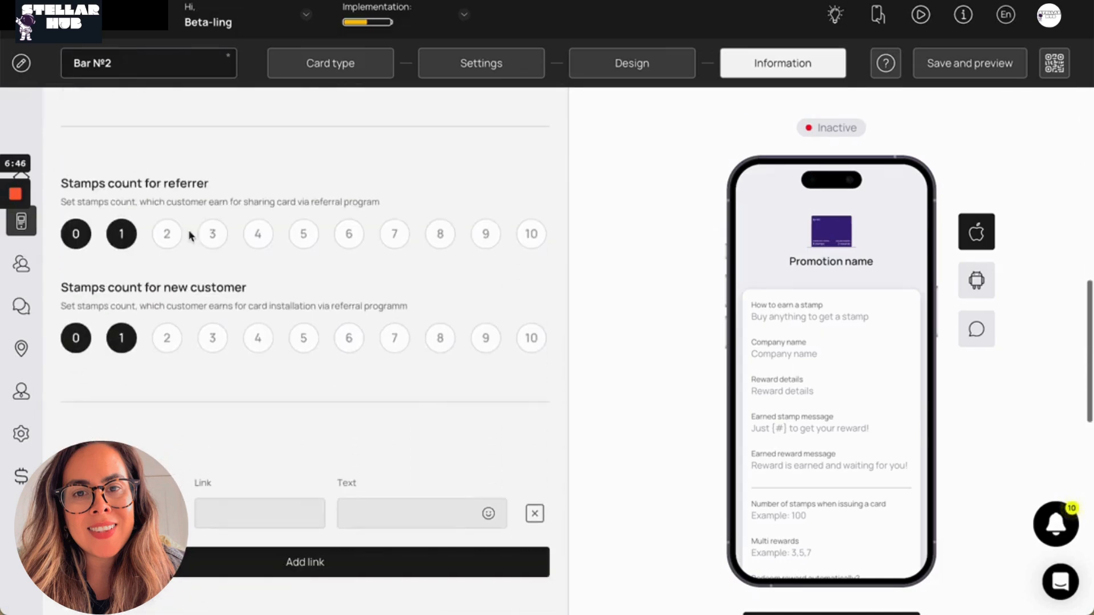
{"action": "scroll", "coordinate": [123, 240], "scroll_direction": "down", "scroll_amount": 2}
Fill in the active link as a URL to boomerangme.biz with the text website
{"action": "scroll", "coordinate": [127, 244], "scroll_direction": "down", "scroll_amount": 5}
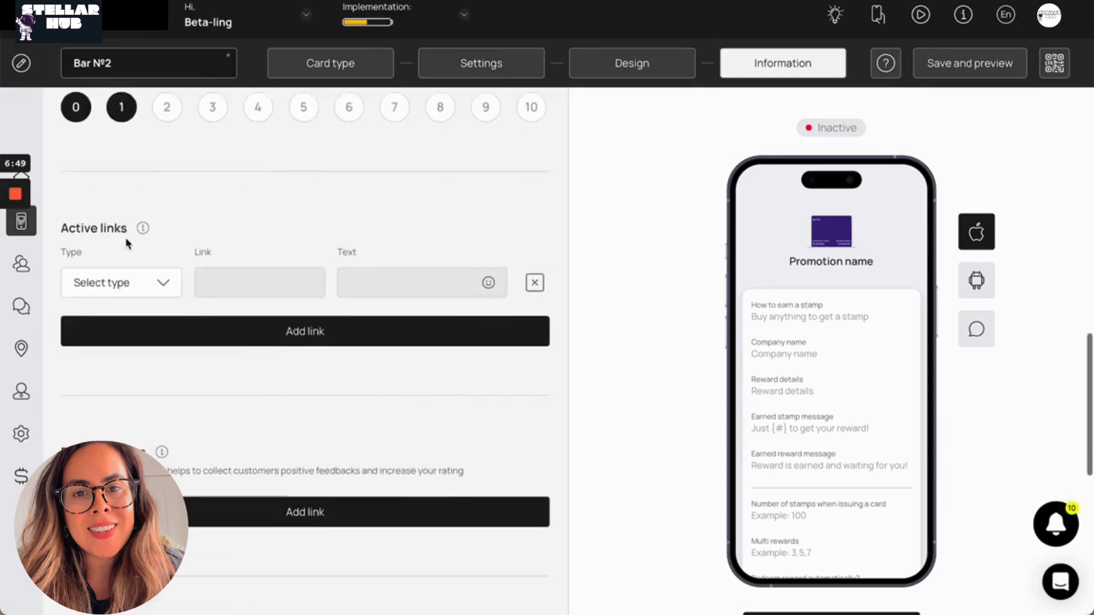
{"action": "left_click", "coordinate": [157, 155]}
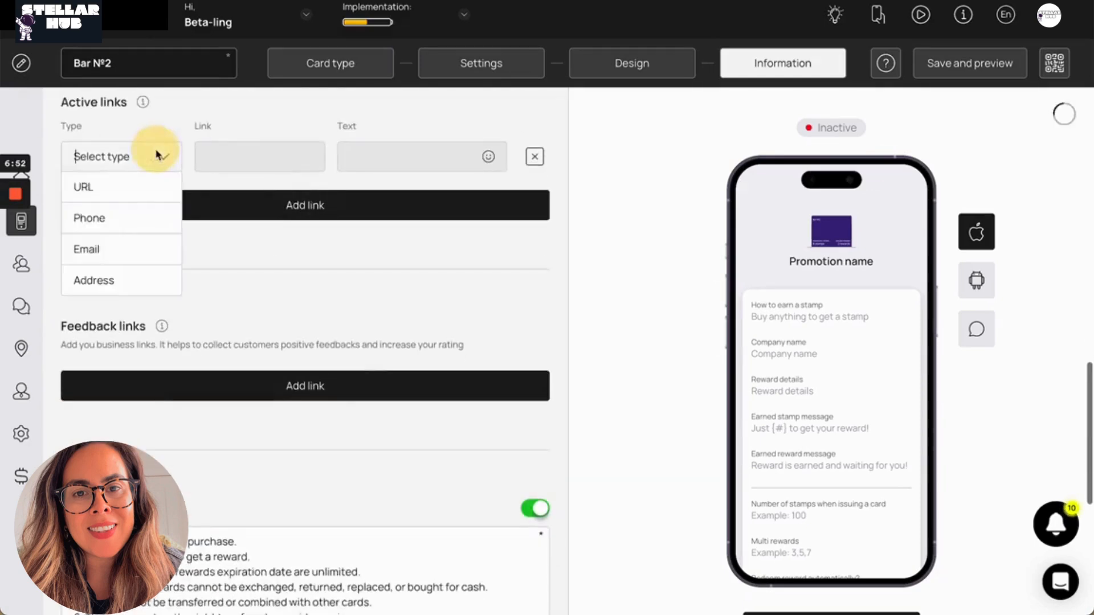
{"action": "left_click", "coordinate": [144, 187]}
{"action": "left_click", "coordinate": [222, 155]}
{"action": "type", "text": "boomerangme.b"}
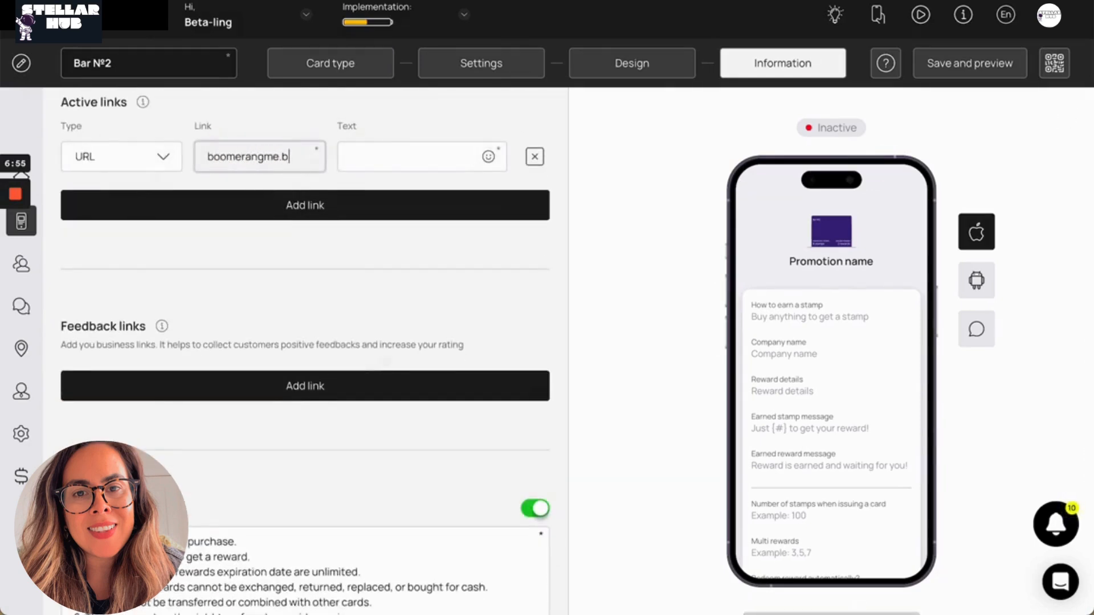
{"action": "type", "text": "iz"}
{"action": "key", "text": "Tab"}
{"action": "type", "text": "websi"}
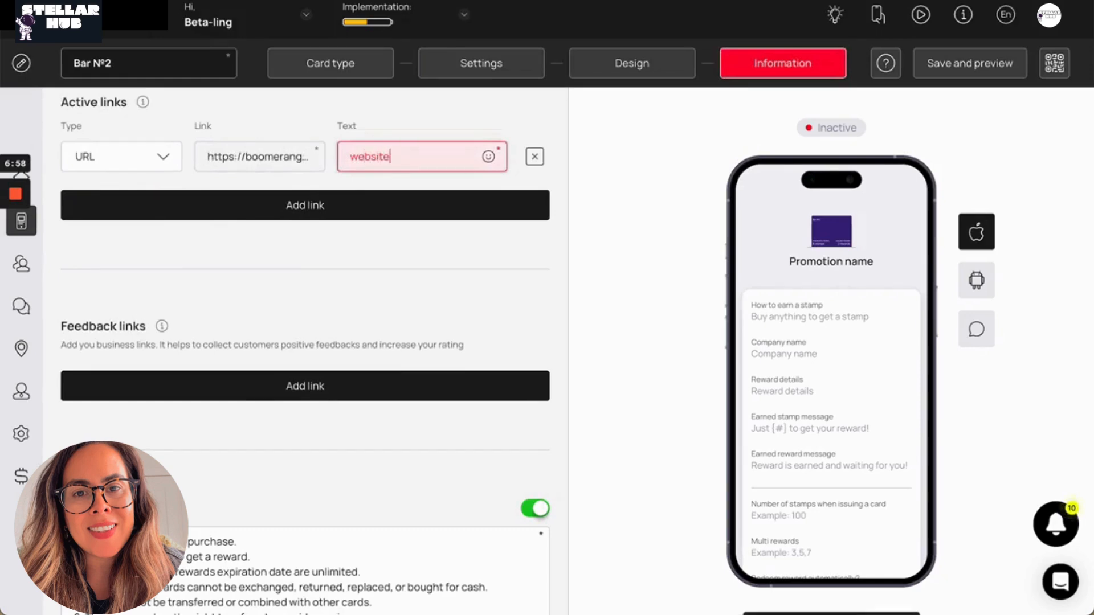
Add a feedback link to the card's information and set its service to Google
{"action": "left_click", "coordinate": [234, 285]}
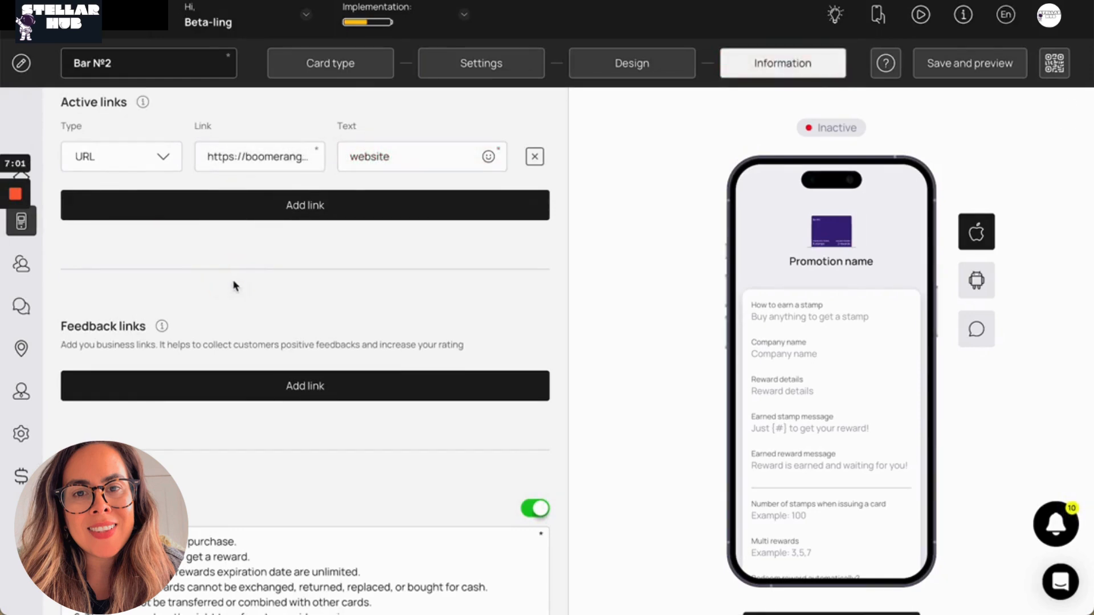
{"action": "scroll", "coordinate": [235, 285], "scroll_direction": "down", "scroll_amount": 3}
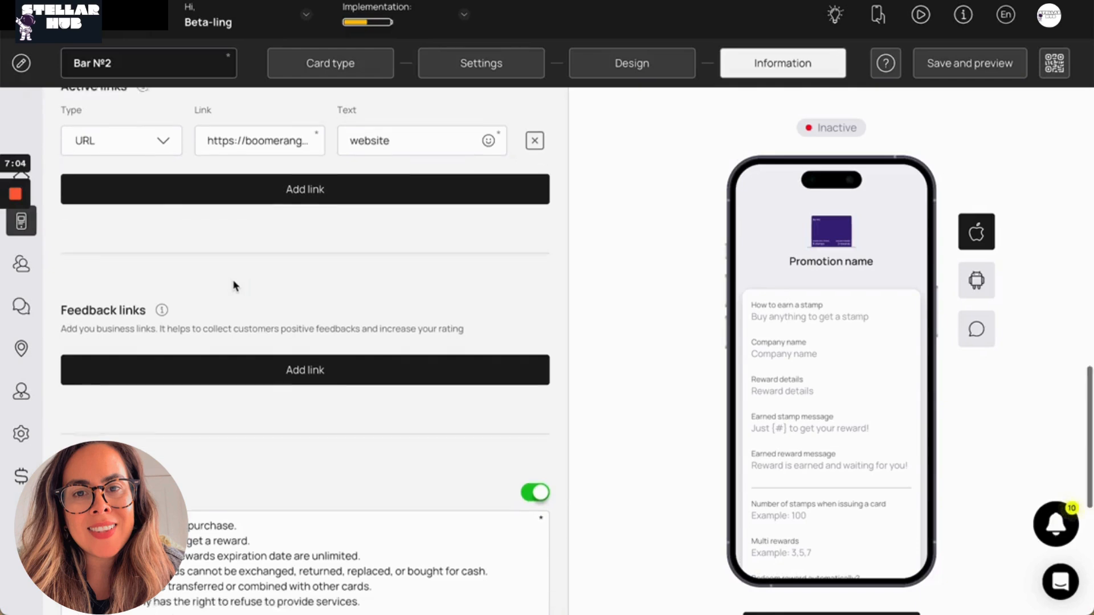
{"action": "left_click", "coordinate": [335, 312]}
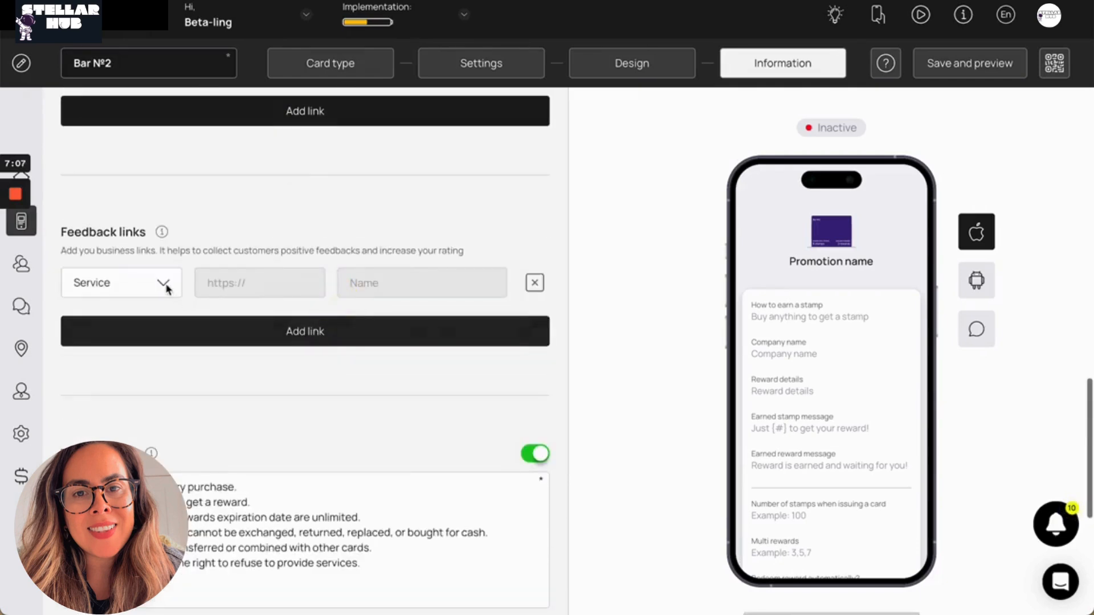
{"action": "left_click", "coordinate": [156, 250]}
{"action": "scroll", "coordinate": [127, 376], "scroll_direction": "down", "scroll_amount": 3}
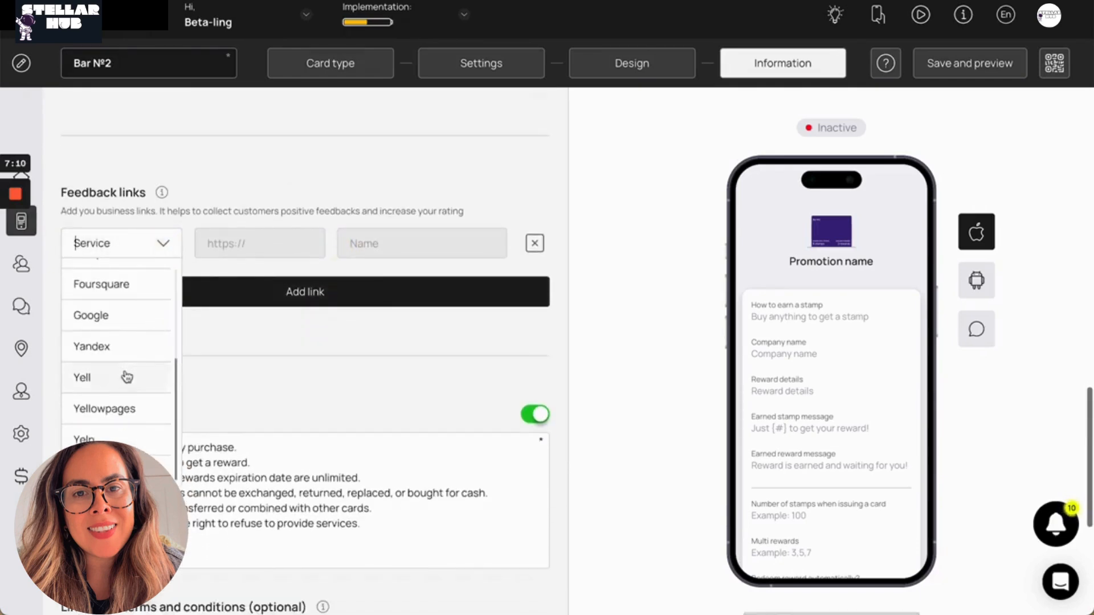
{"action": "left_click", "coordinate": [134, 315]}
Set the Google feedback link's address to maps.google.com
{"action": "left_click", "coordinate": [279, 241]}
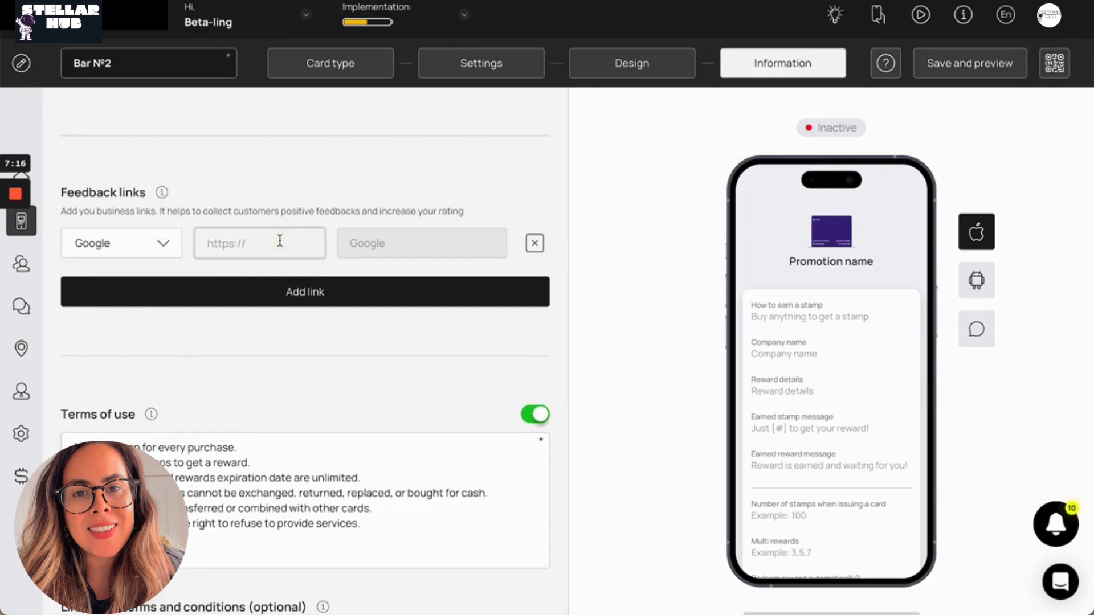
{"action": "type", "text": "maps."}
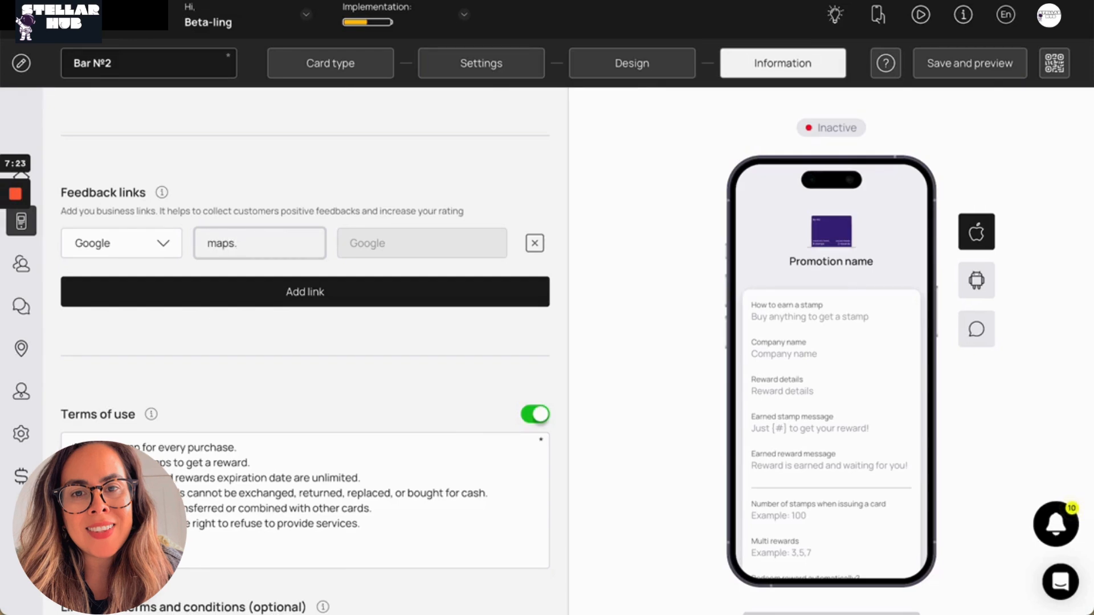
{"action": "type", "text": "google.com"}
{"action": "left_click", "coordinate": [315, 272]}
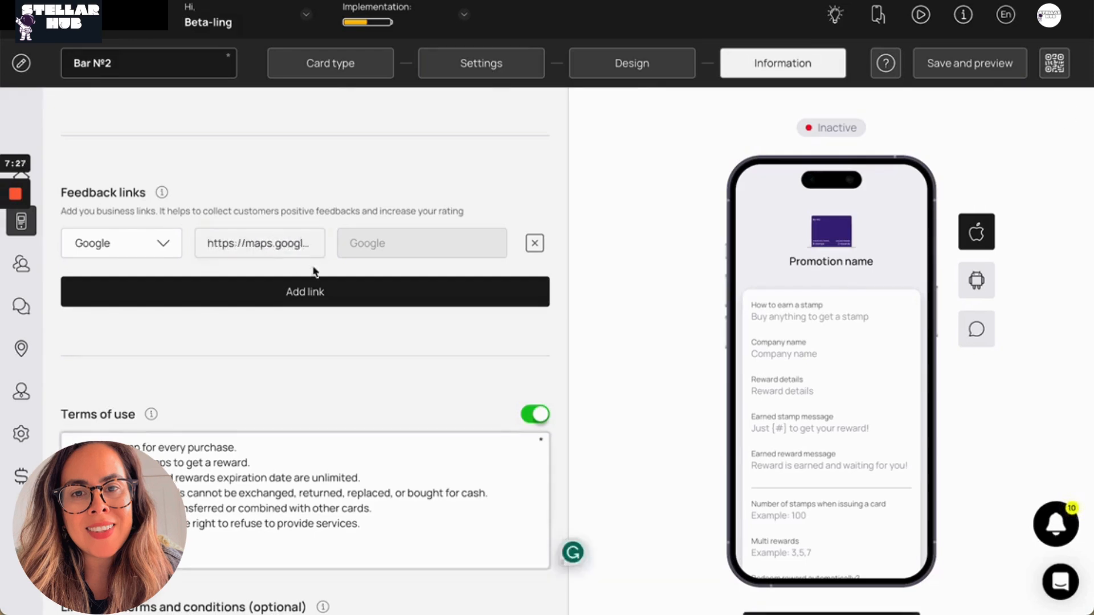
Finish the card setup, leaving the issuer information empty, and review the preview's QR code and share link
{"action": "scroll", "coordinate": [315, 272], "scroll_direction": "down", "scroll_amount": 8}
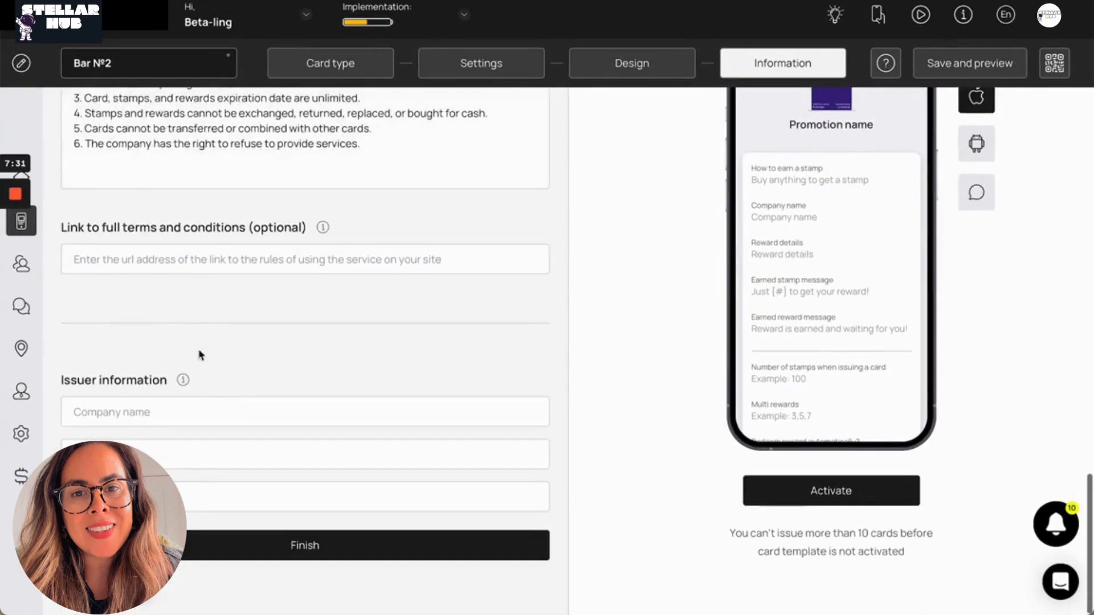
{"action": "left_click", "coordinate": [201, 410]}
{"action": "left_click", "coordinate": [376, 559]}
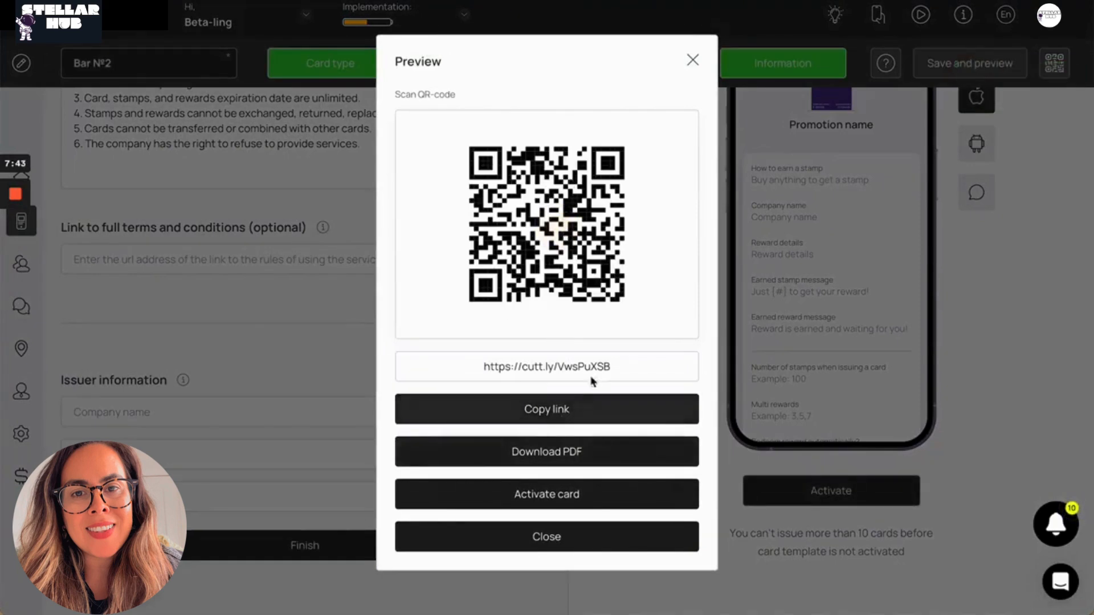
{"action": "left_click_drag", "start_coordinate": [611, 367], "coordinate": [308, 366]}
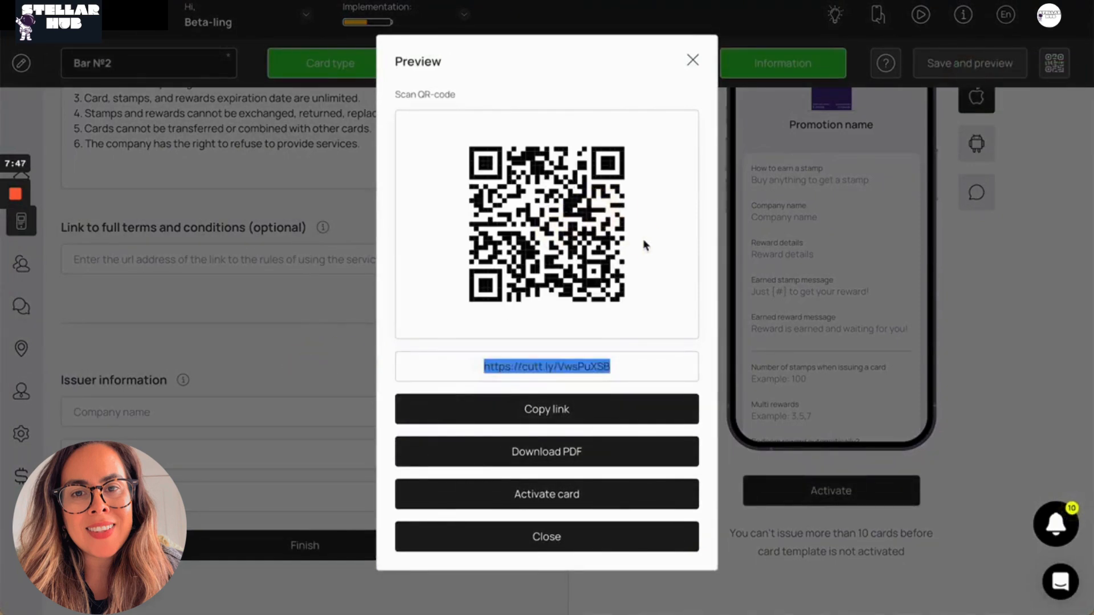
{"action": "left_click", "coordinate": [637, 335]}
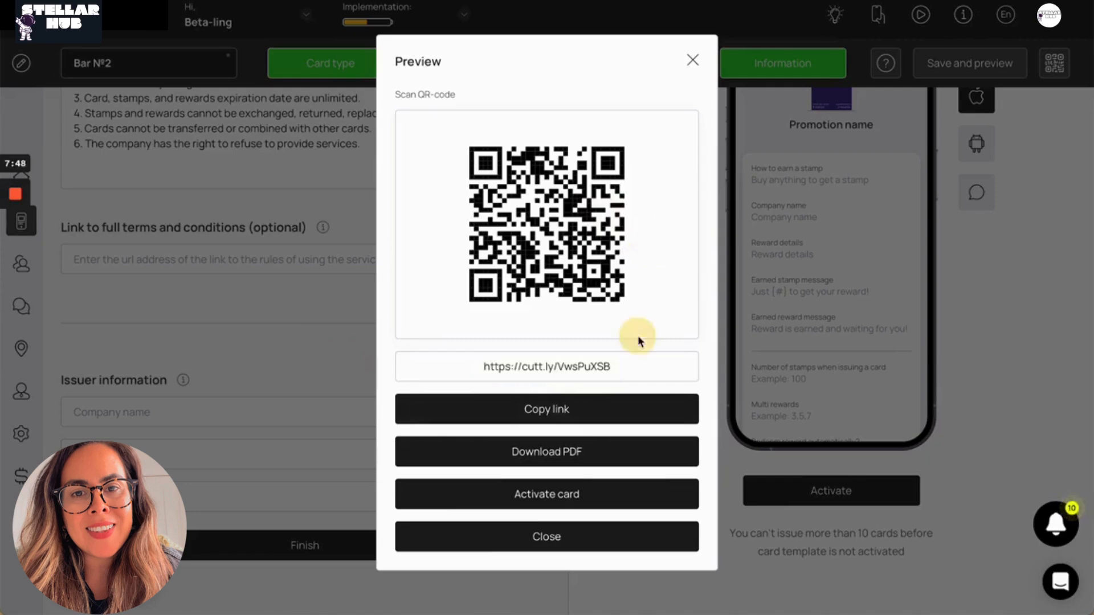
Activate the card after reviewing which settings, such as card type and loyalty program terms, get locked
{"action": "left_click", "coordinate": [582, 497]}
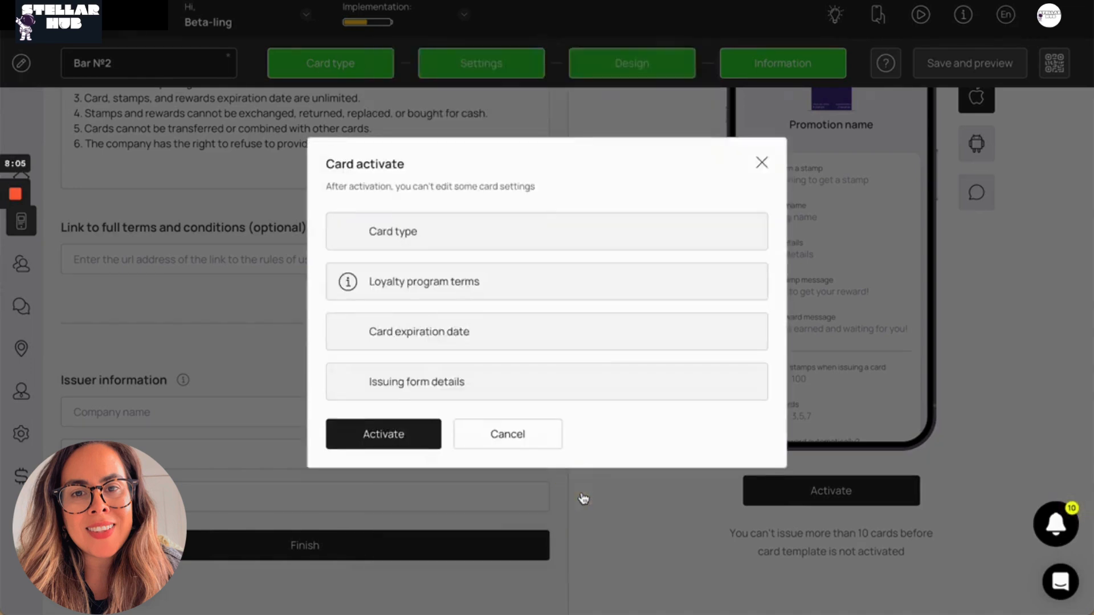
{"action": "triple_click", "coordinate": [388, 236]}
{"action": "left_click", "coordinate": [471, 236]}
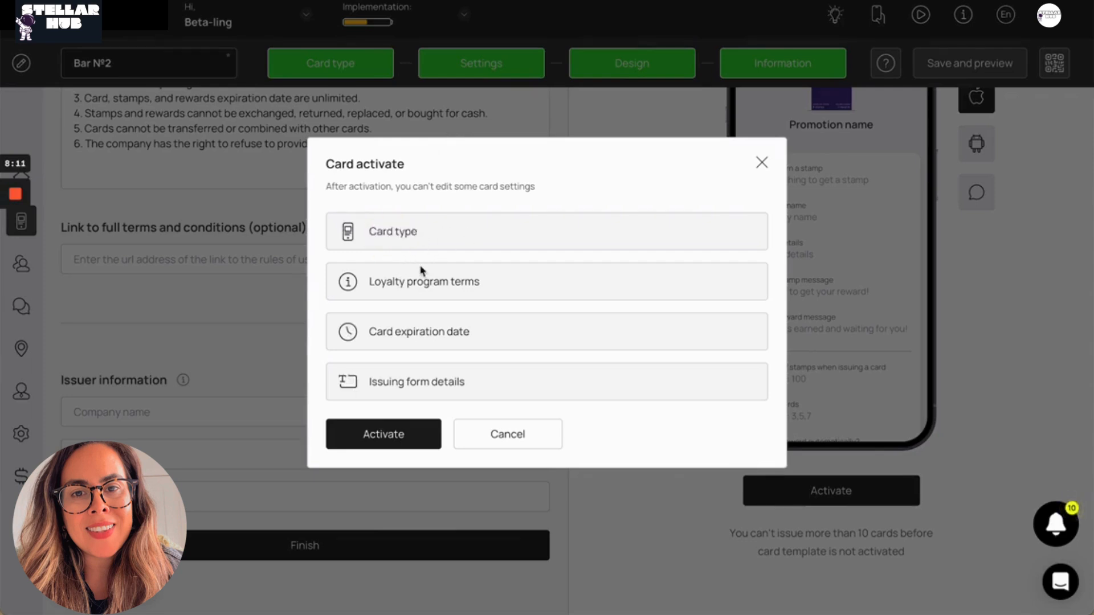
{"action": "triple_click", "coordinate": [381, 277]}
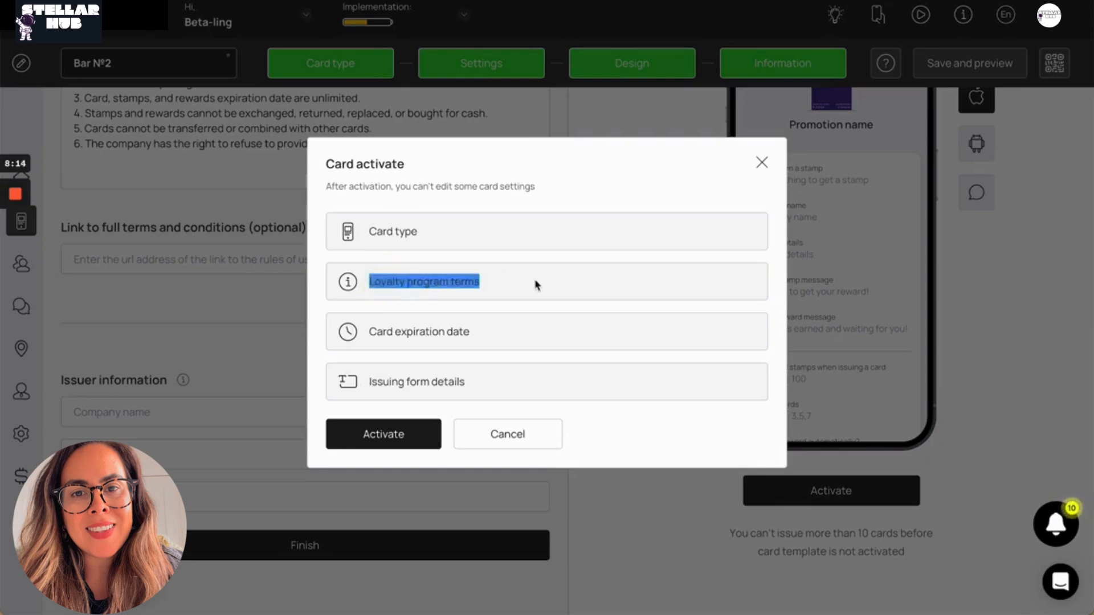
{"action": "left_click", "coordinate": [536, 284]}
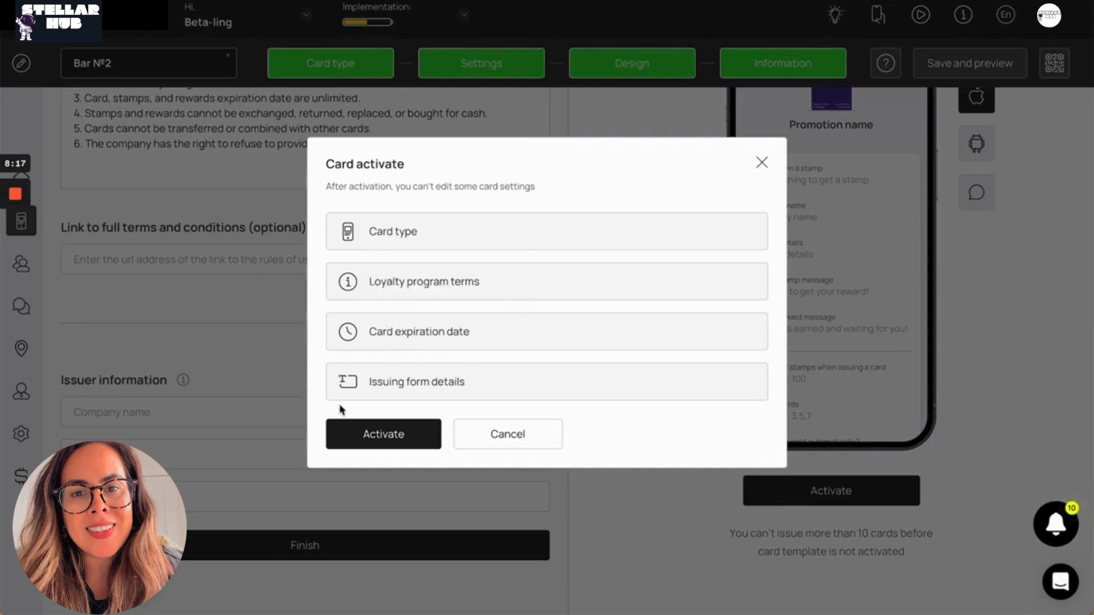
{"action": "left_click", "coordinate": [393, 433]}
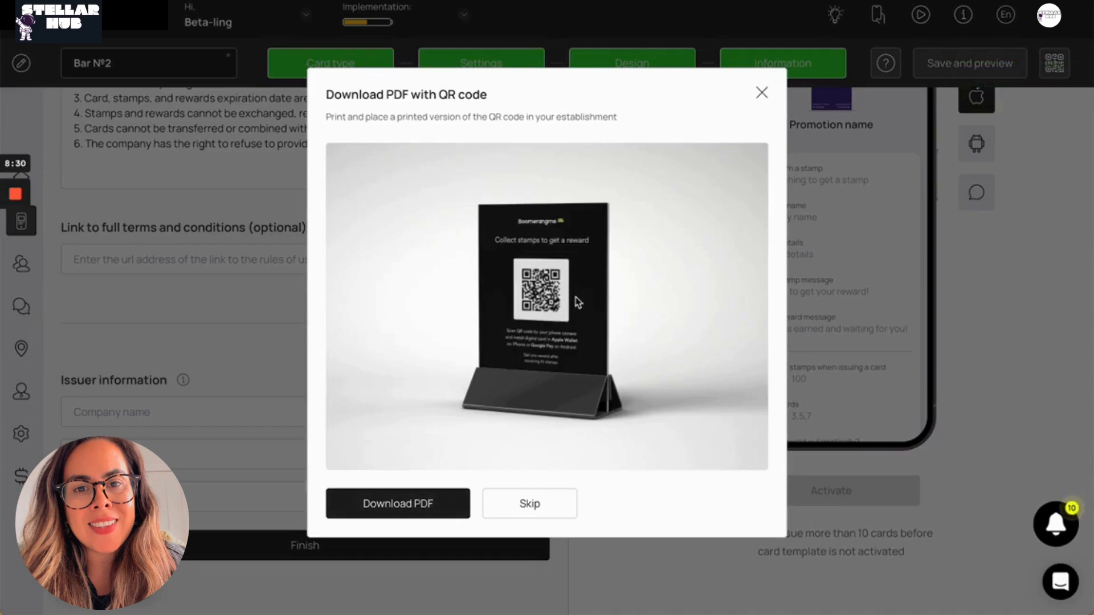
Open the printable PDF with the card's QR code, and return to the card editor
{"action": "left_click", "coordinate": [435, 504]}
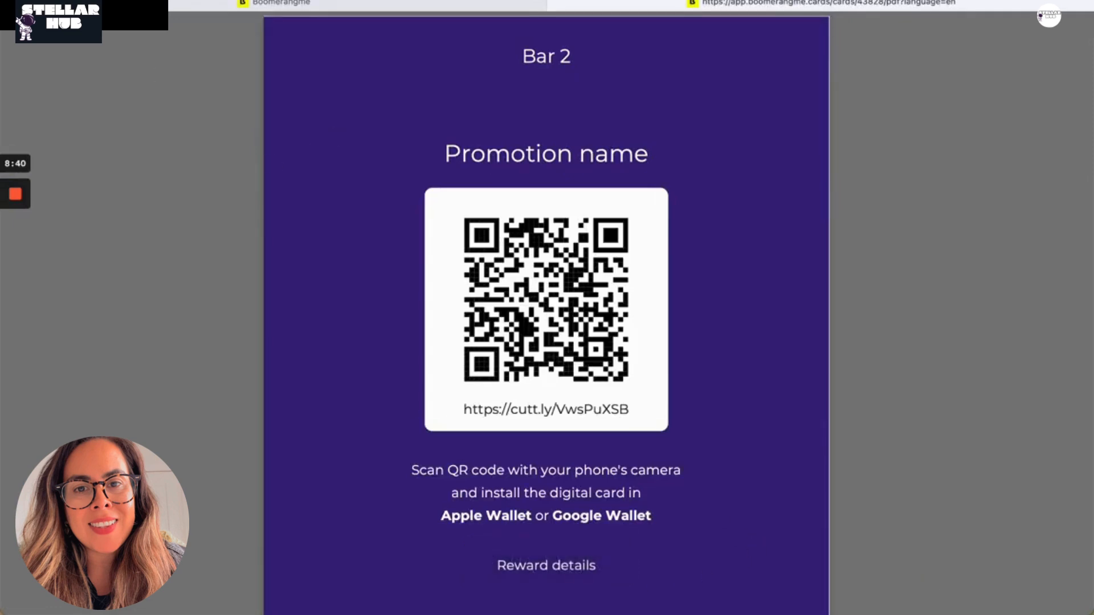
{"action": "left_click", "coordinate": [554, 2]}
{"action": "left_click", "coordinate": [510, 405]}
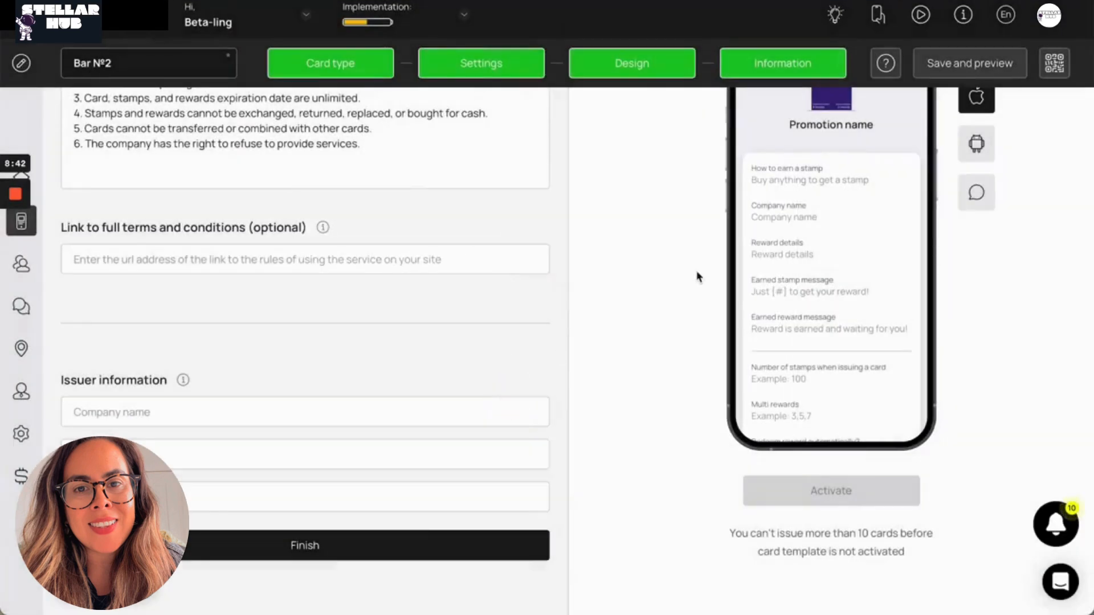